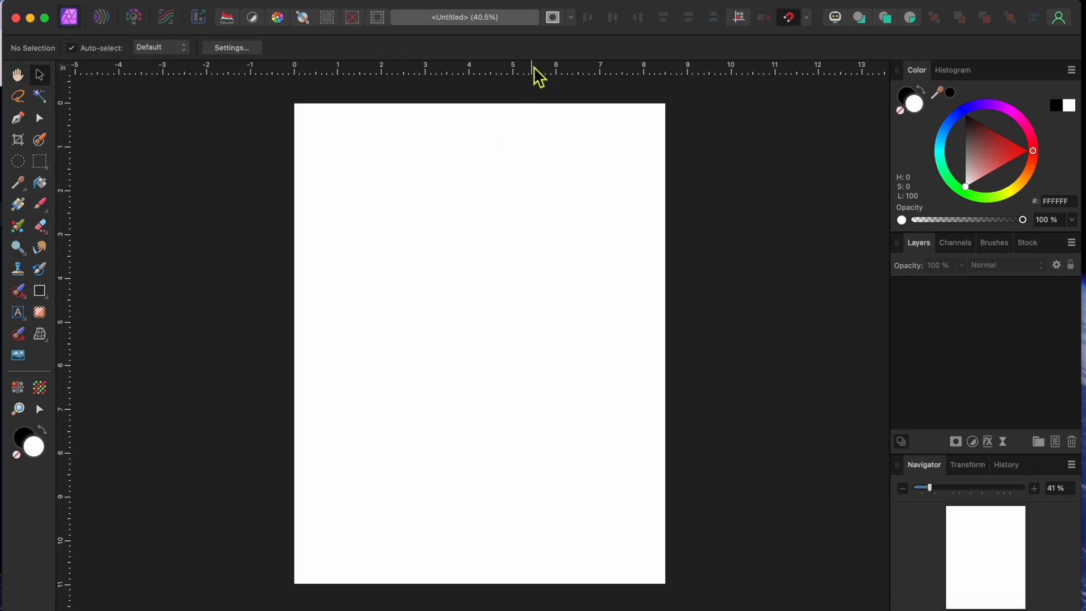
- Add a horizontal guide at 5.5 in, then place the "with a glass(1)" Firefly Santa JPEG, about 6 in wide, on the page's lower half
left_click_drag(538, 71, 532, 351)
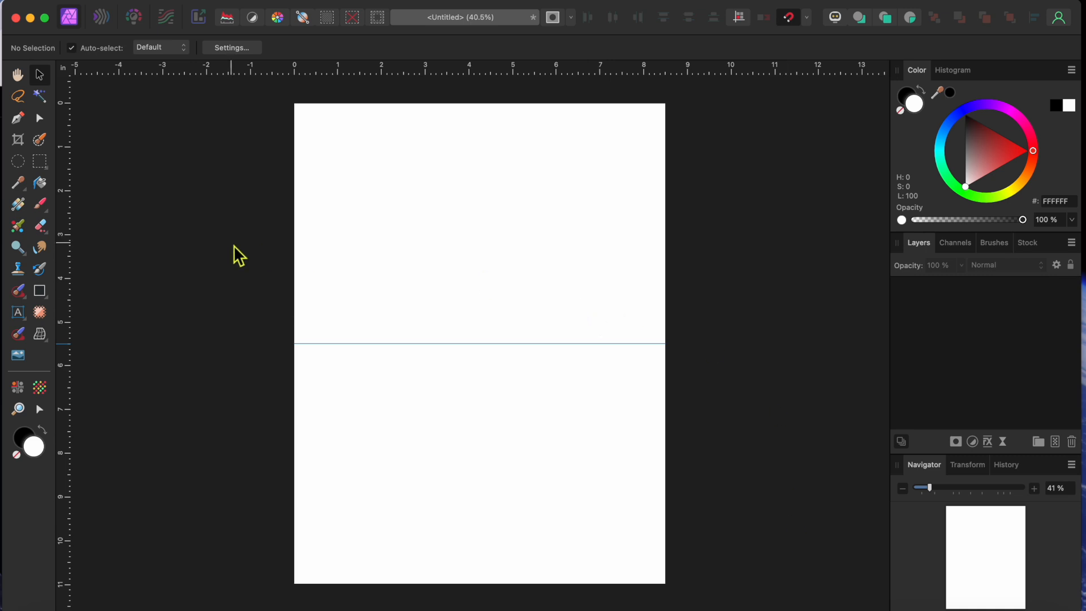
left_click(132, 2)
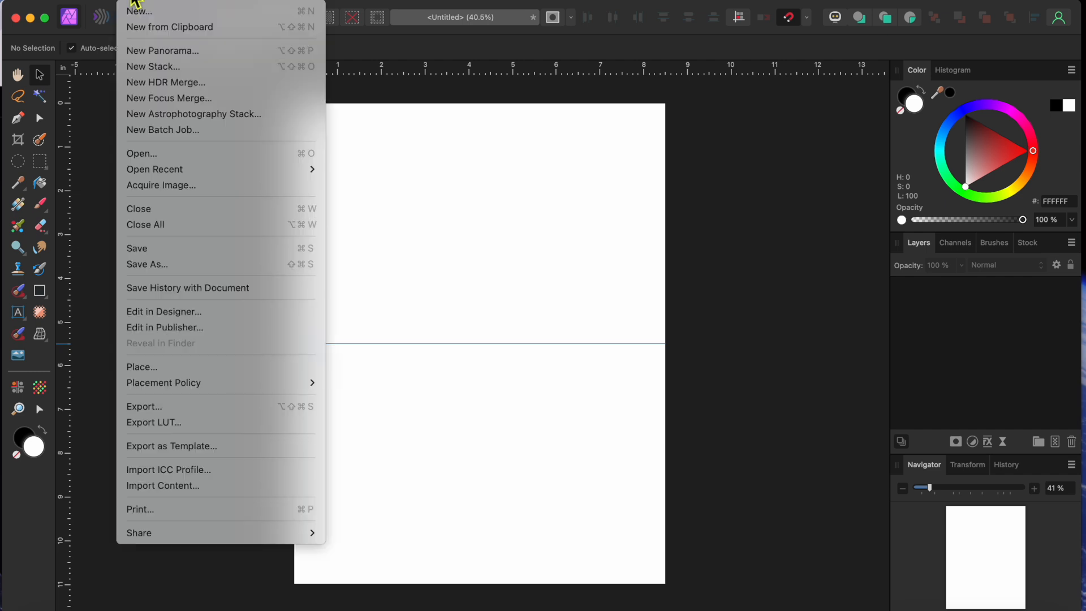
left_click(152, 370)
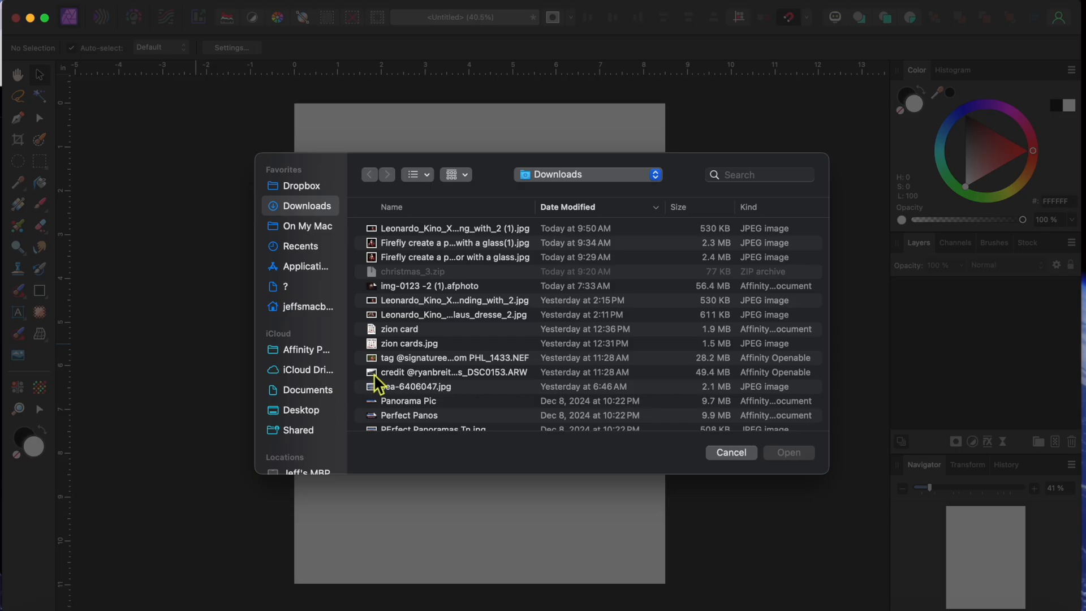
left_click(459, 244)
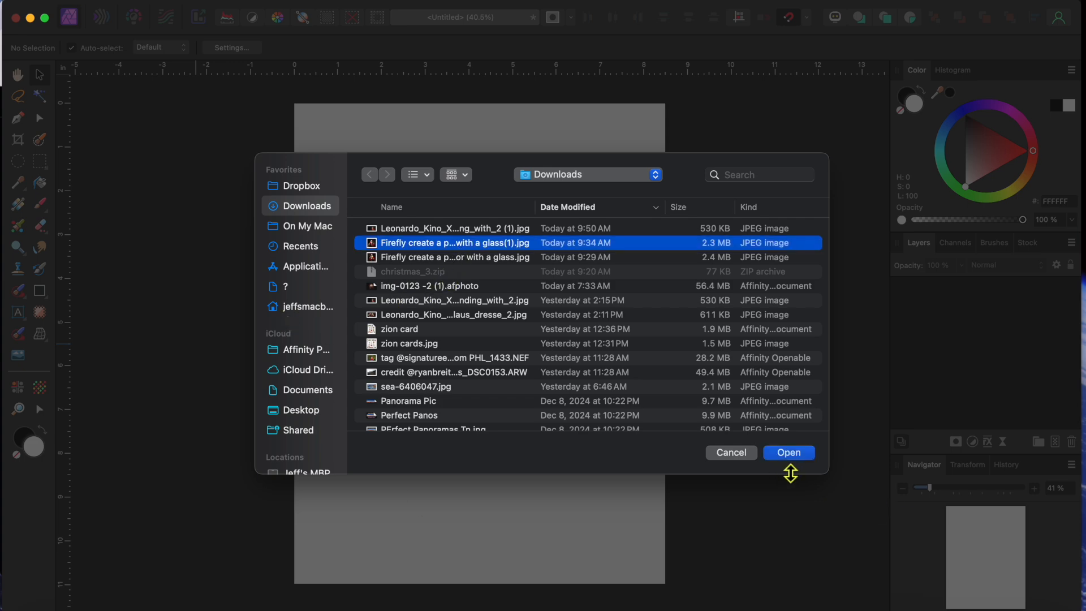
left_click(794, 455)
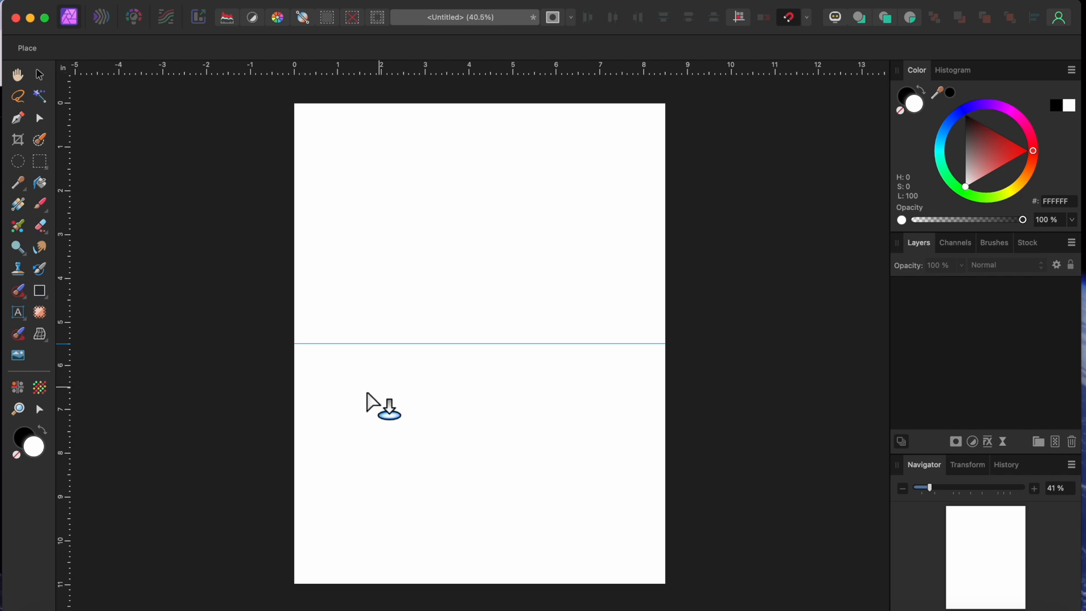
left_click_drag(336, 385, 597, 510)
left_click_drag(519, 383, 596, 305)
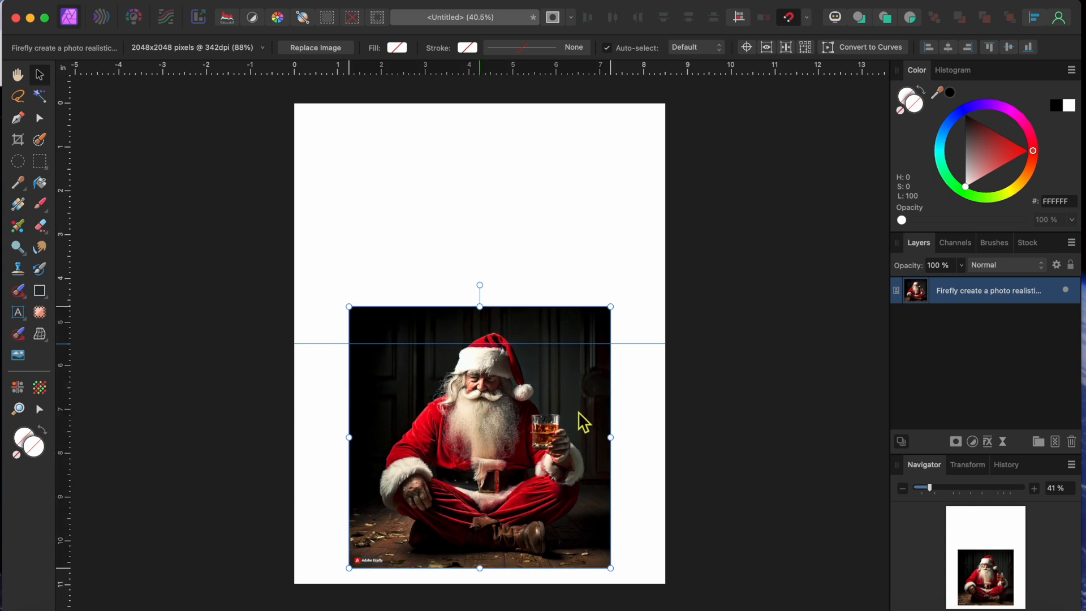
- Select the whole Santa figure with the Selection Brush at a width of 114.8 px
scroll(574, 419, "up", 5)
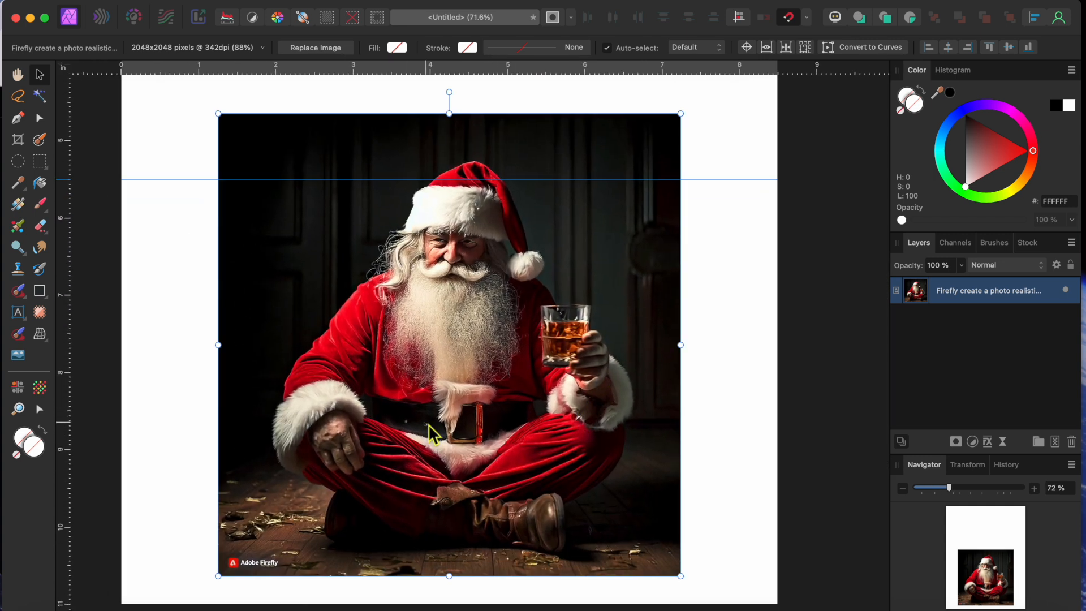
key("w")
key("bracketright")
key("bracketright")
key("bracketright")
key("bracketright")
key("bracketright")
key("bracketright")
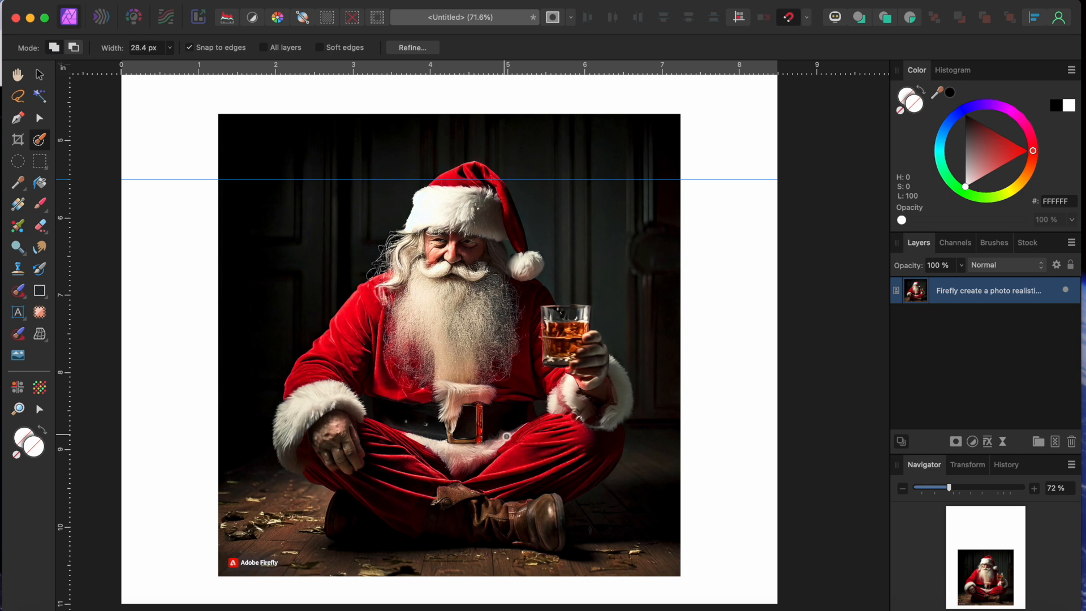
mouse_move(384, 432)
left_mouse_down()
mouse_move(333, 442)
mouse_move(351, 377)
mouse_move(413, 300)
mouse_move(404, 261)
mouse_move(473, 206)
mouse_move(502, 236)
mouse_move(517, 324)
mouse_move(564, 337)
mouse_move(592, 407)
mouse_move(553, 485)
mouse_move(553, 528)
mouse_move(575, 521)
mouse_move(421, 503)
mouse_move(376, 511)
mouse_move(586, 453)
mouse_move(618, 432)
mouse_move(570, 511)
mouse_move(322, 565)
mouse_move(396, 587)
mouse_move(533, 581)
left_mouse_up()
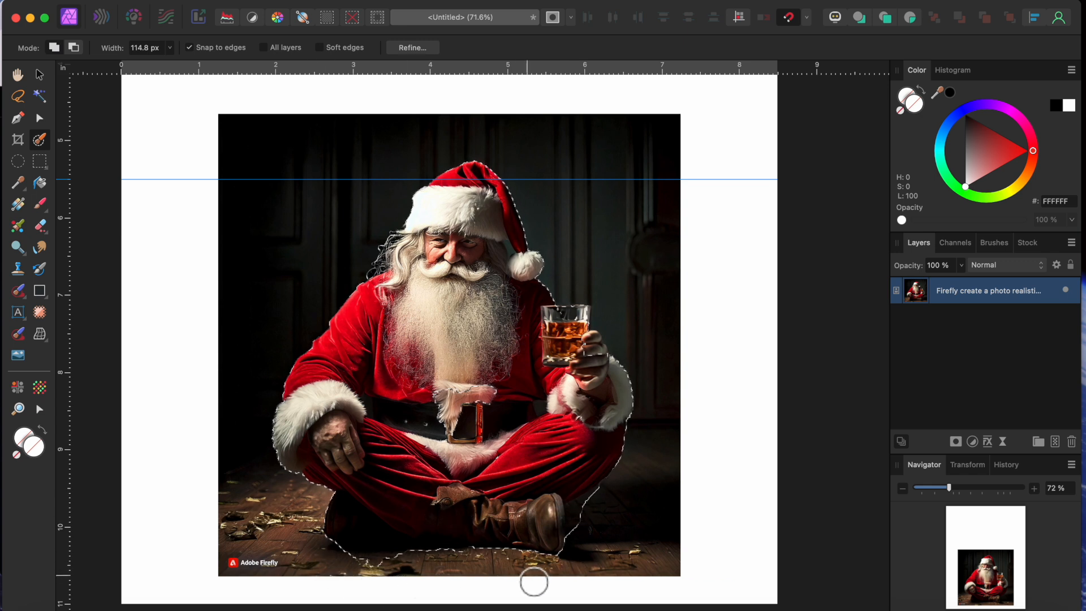
- Refine the selection by painting with the 50 px Matte brush around Santa's hair and the hat's pompom
left_click(412, 47)
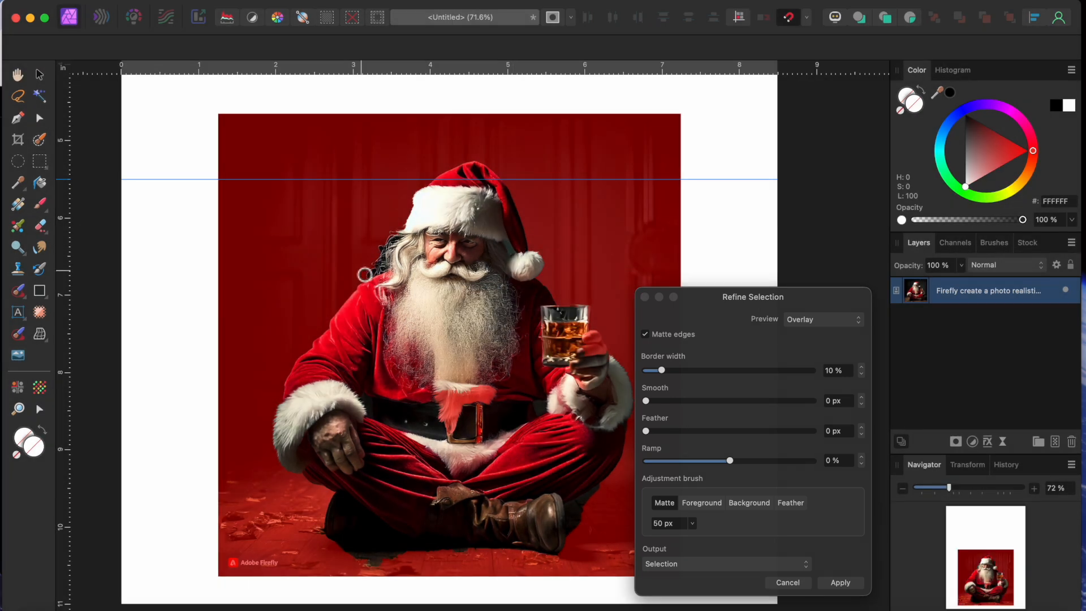
left_click_drag(364, 276, 383, 276)
left_click_drag(547, 281, 546, 266)
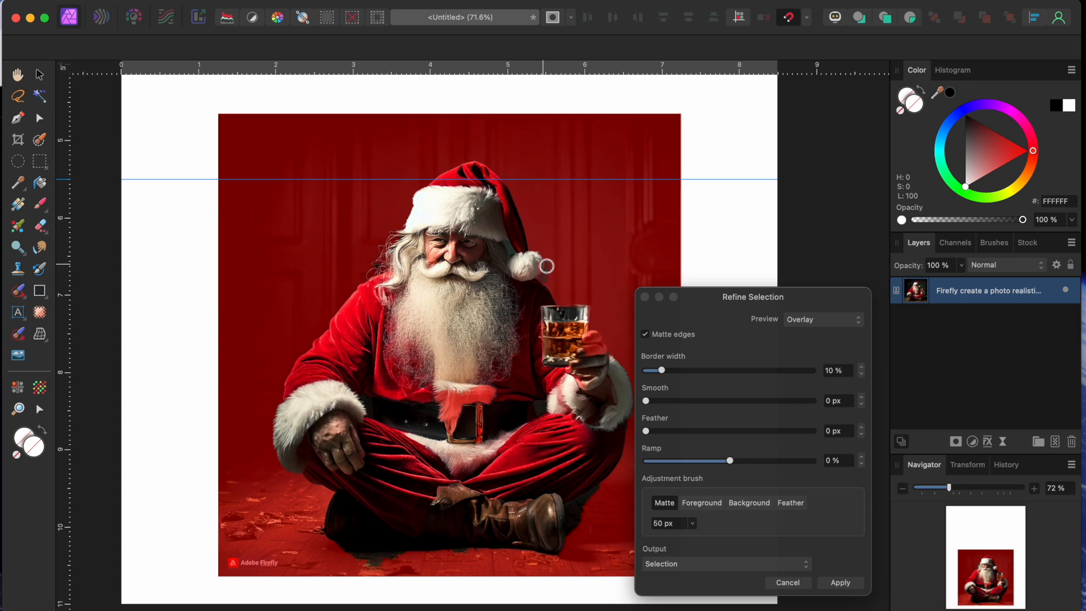
scroll(581, 209, "right", 3)
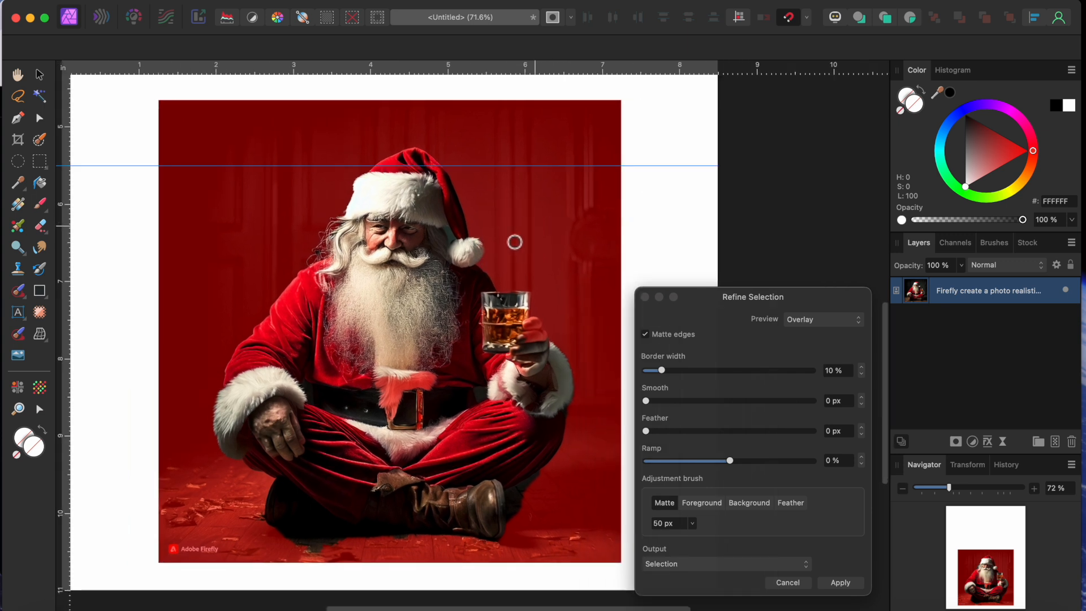
- Preview the refinement in Black and white and fill the holes inside Santa's figure with a Foreground brush enlarged to 176 px
left_click(813, 318)
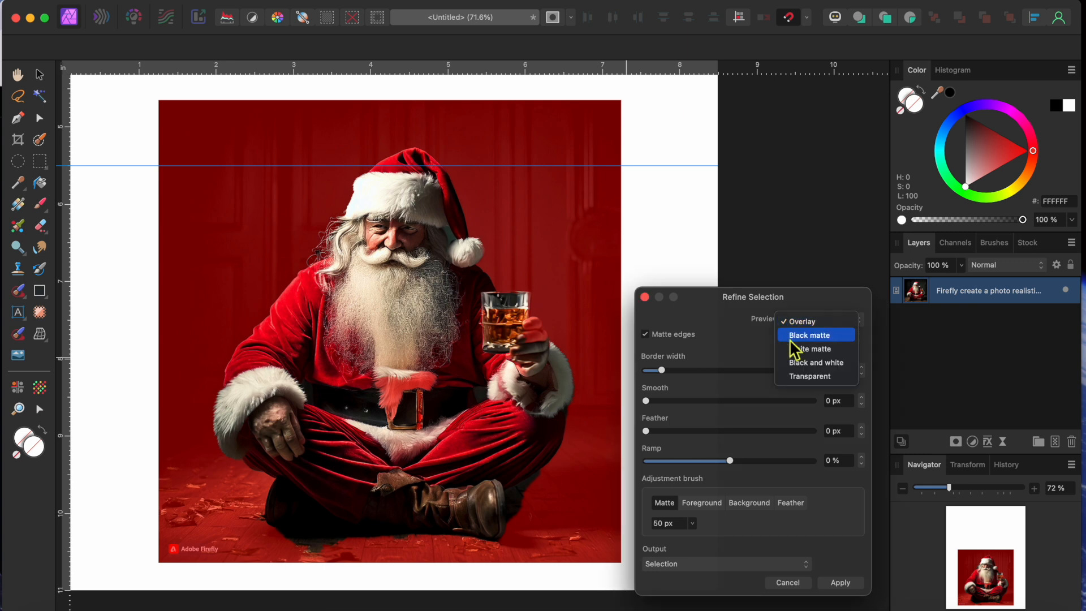
left_click(817, 362)
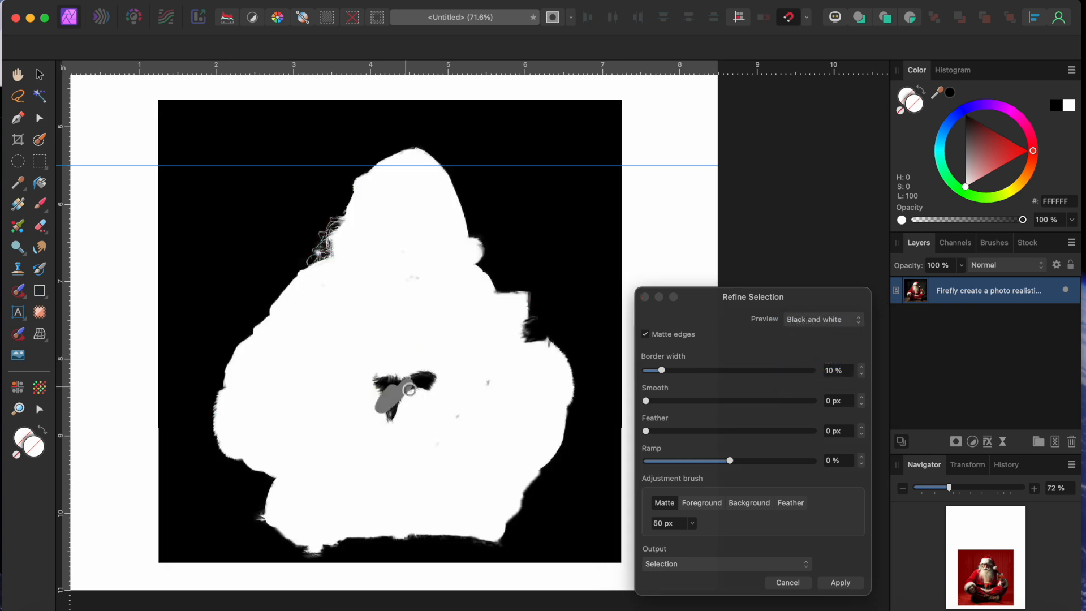
left_click(701, 503)
mouse_move(400, 416)
left_mouse_down()
mouse_move(415, 396)
mouse_move(406, 385)
mouse_move(393, 413)
mouse_move(375, 393)
mouse_move(427, 381)
left_mouse_up()
key("bracketright")
key("bracketright")
key("bracketright")
key("bracketright")
key("bracketright")
key("bracketright")
key("bracketright")
key("bracketright")
key("bracketright")
mouse_move(414, 388)
left_mouse_down()
mouse_move(468, 417)
mouse_move(482, 392)
left_mouse_up()
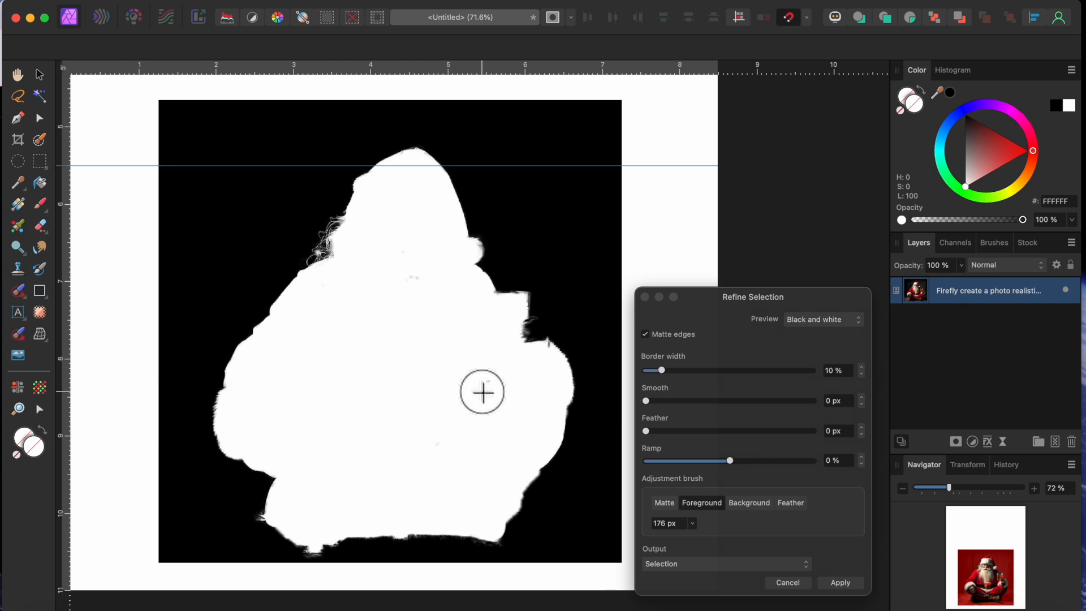
left_click_drag(415, 277, 436, 365)
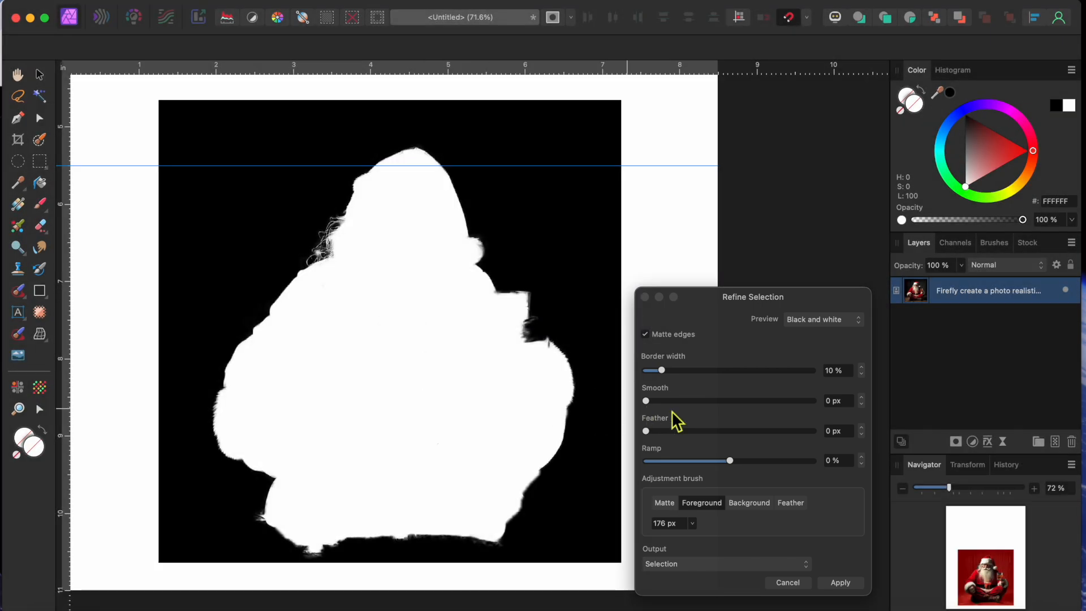
- Switch the preview to White matte and restore the hand holding the glass and the fur cuff with the Foreground brush
left_click(836, 320)
left_click(829, 283)
left_click(828, 322)
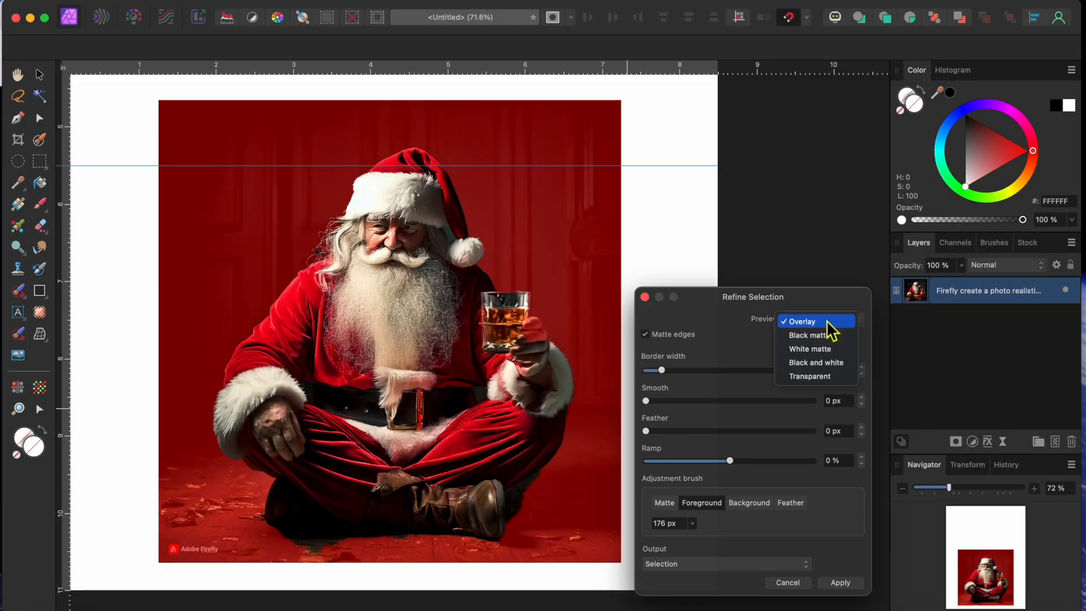
left_click(831, 350)
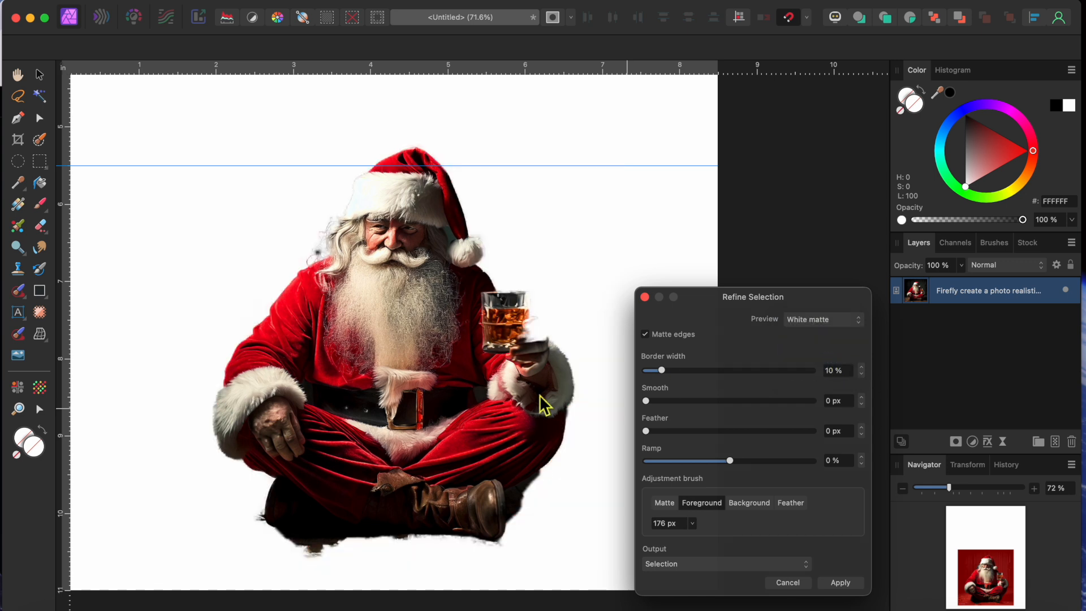
mouse_move(503, 431)
left_mouse_down()
mouse_move(516, 374)
mouse_move(537, 360)
mouse_move(516, 346)
mouse_move(538, 351)
left_mouse_up()
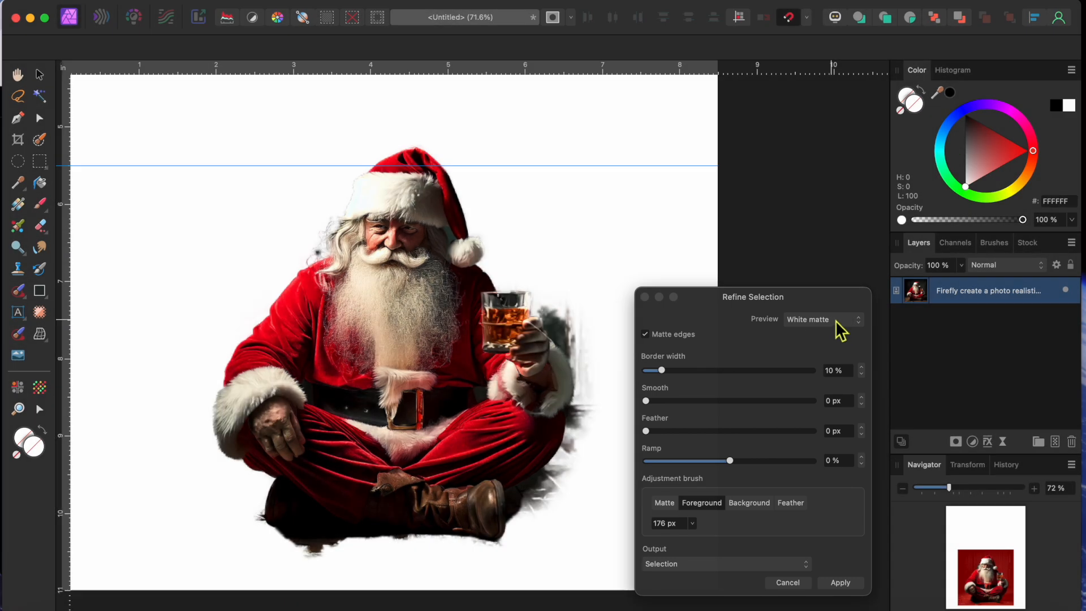
scroll(596, 339, "up", 5)
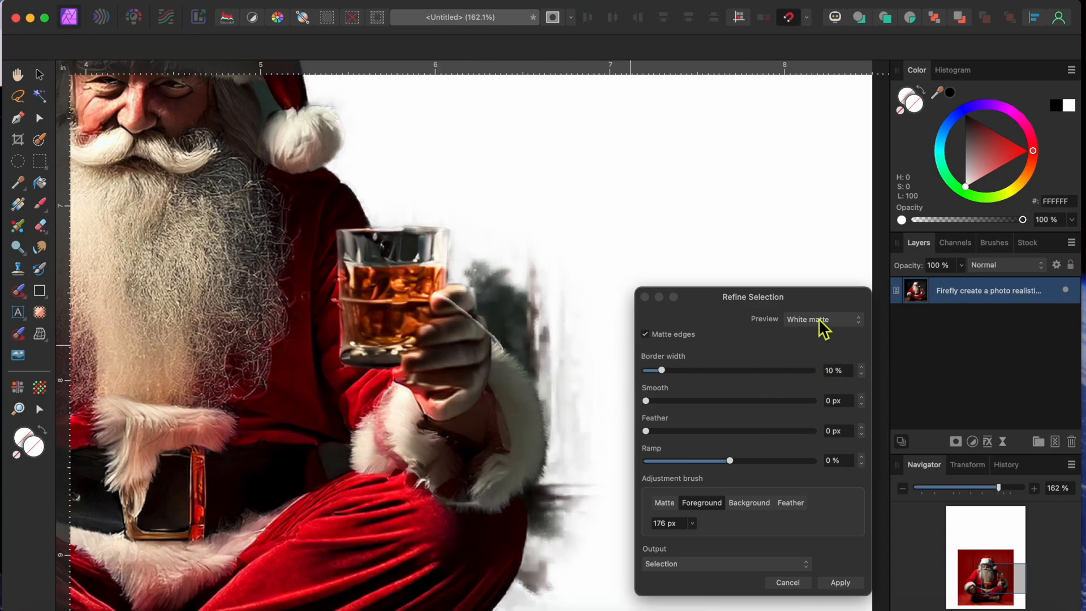
- Output the refined selection as a new layer with mask and apply it
left_click(694, 563)
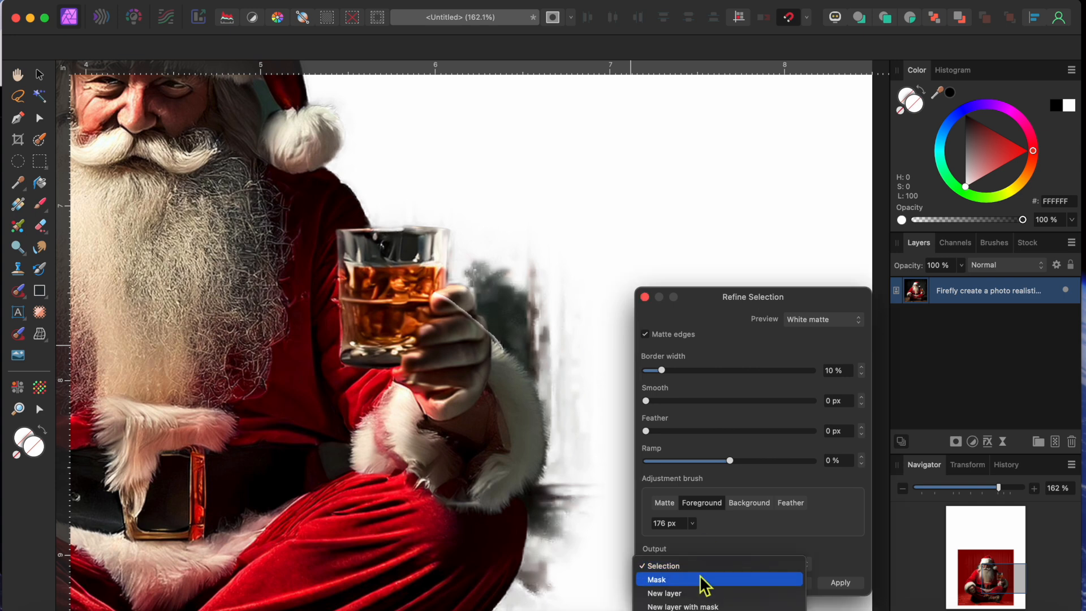
left_click(704, 606)
left_click(841, 582)
scroll(412, 448, "down", 3)
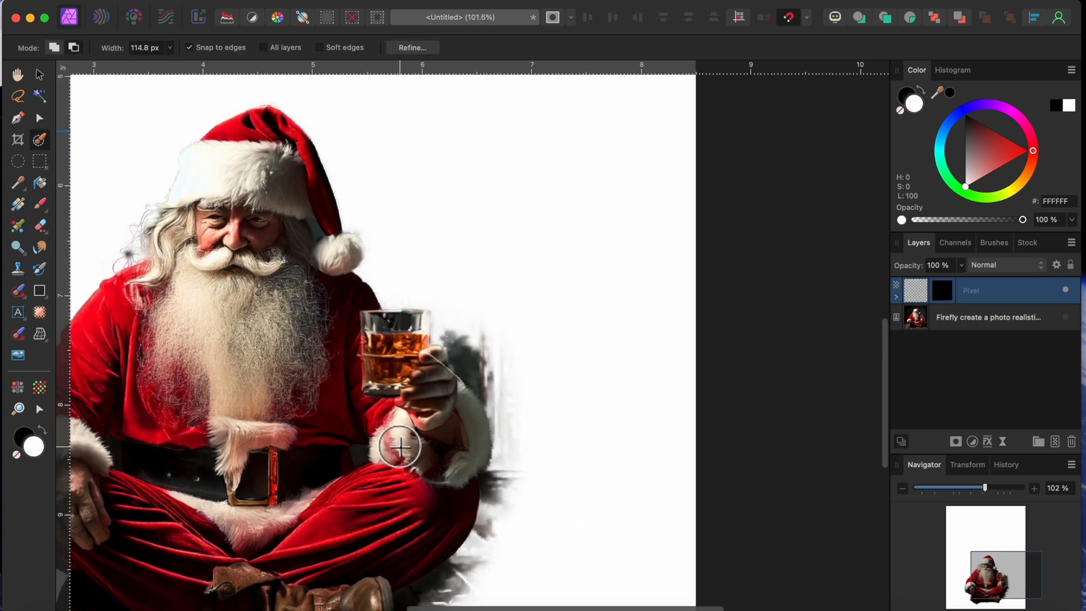
- Paint black on the cutout's mask with a brush up to 113.9 px wide to hide leftover background around Santa
left_click(942, 290)
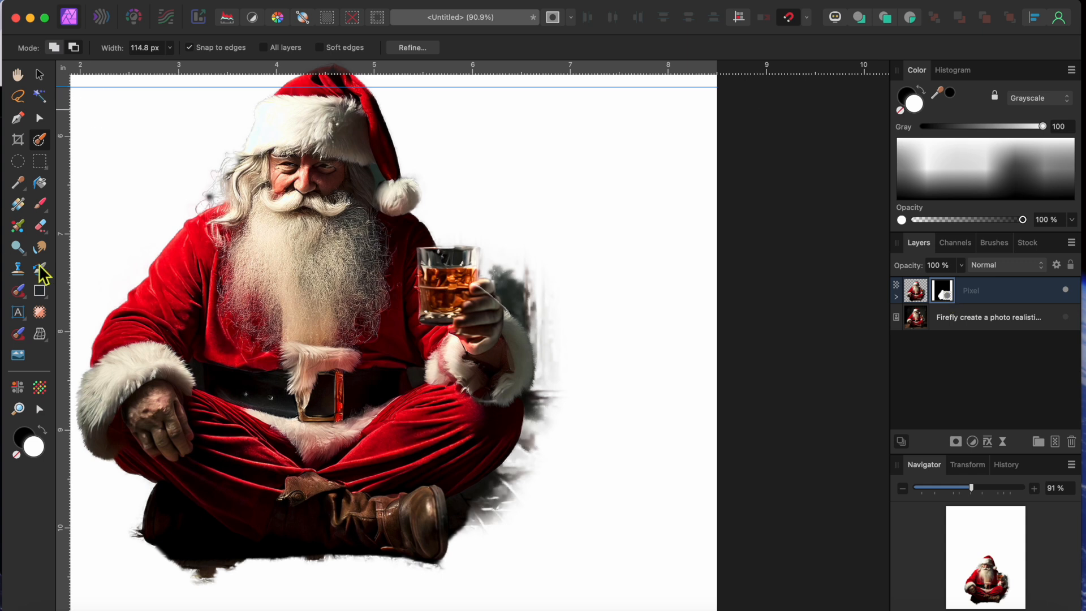
left_click(41, 204)
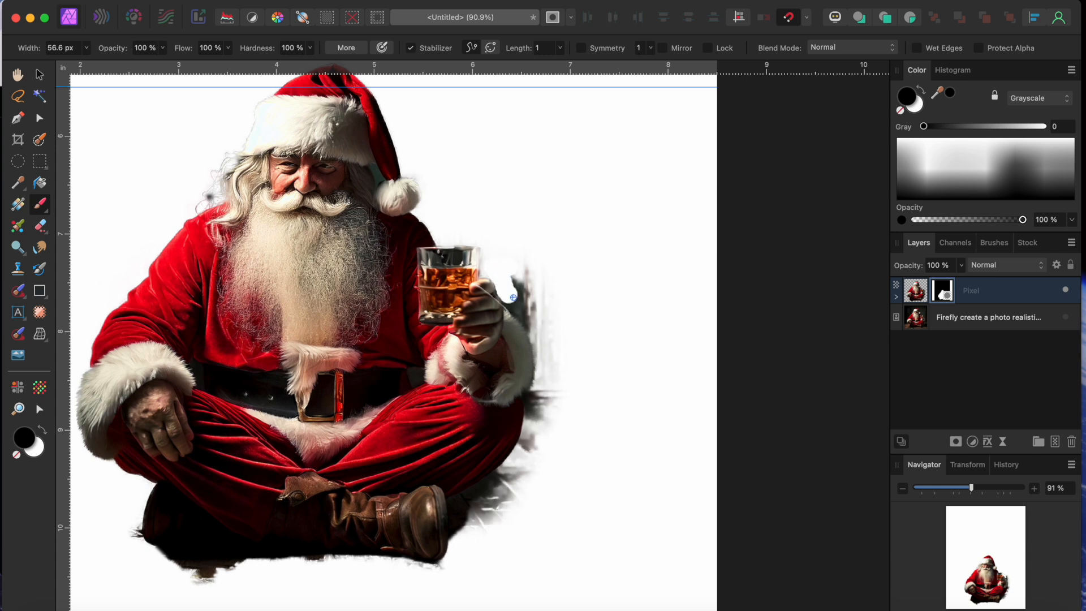
mouse_move(495, 596)
left_mouse_down()
mouse_move(496, 507)
mouse_move(552, 422)
mouse_move(560, 360)
mouse_move(544, 317)
left_mouse_up()
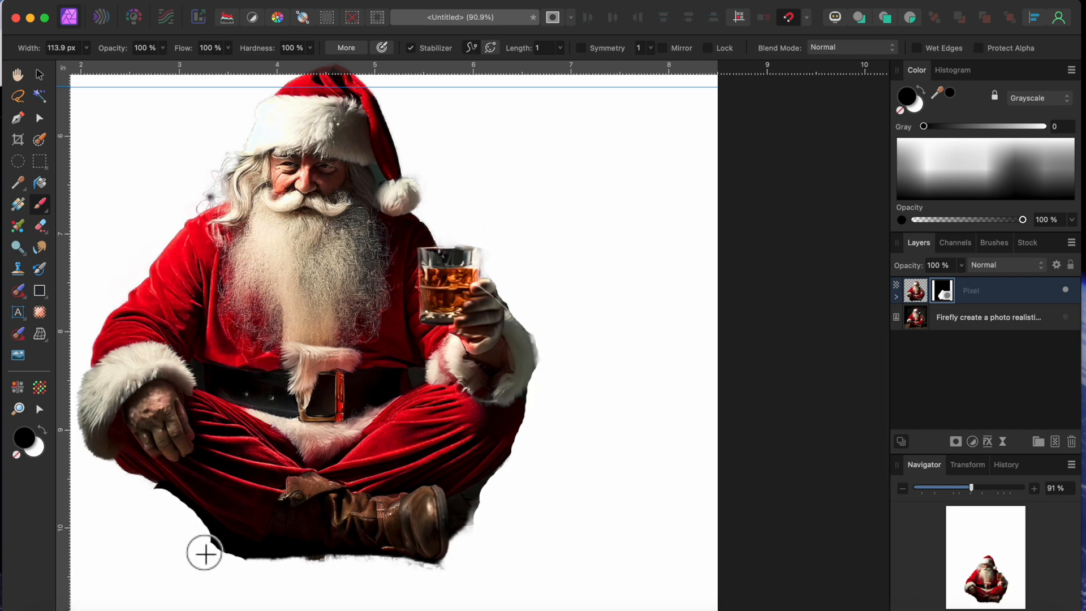
scroll(228, 597, "left", 4)
scroll(227, 597, "down", 3)
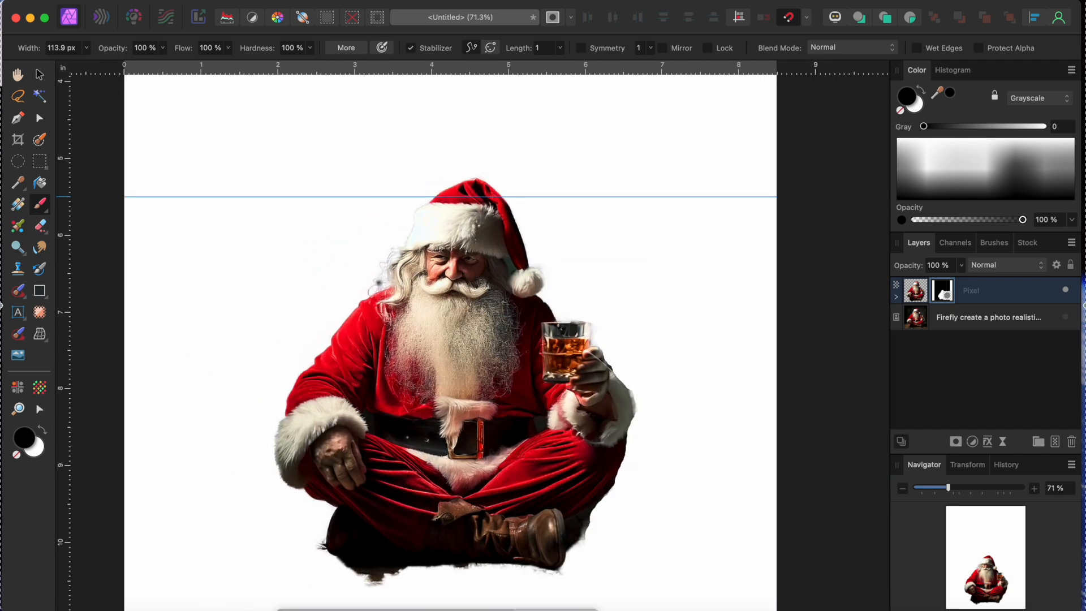
- Scale the Santa cutout down to about 4.3 in wide and centre it on the page below the guide
left_click(39, 74)
left_click(385, 285)
left_click_drag(221, 131, 351, 259)
left_click_drag(532, 369, 487, 372)
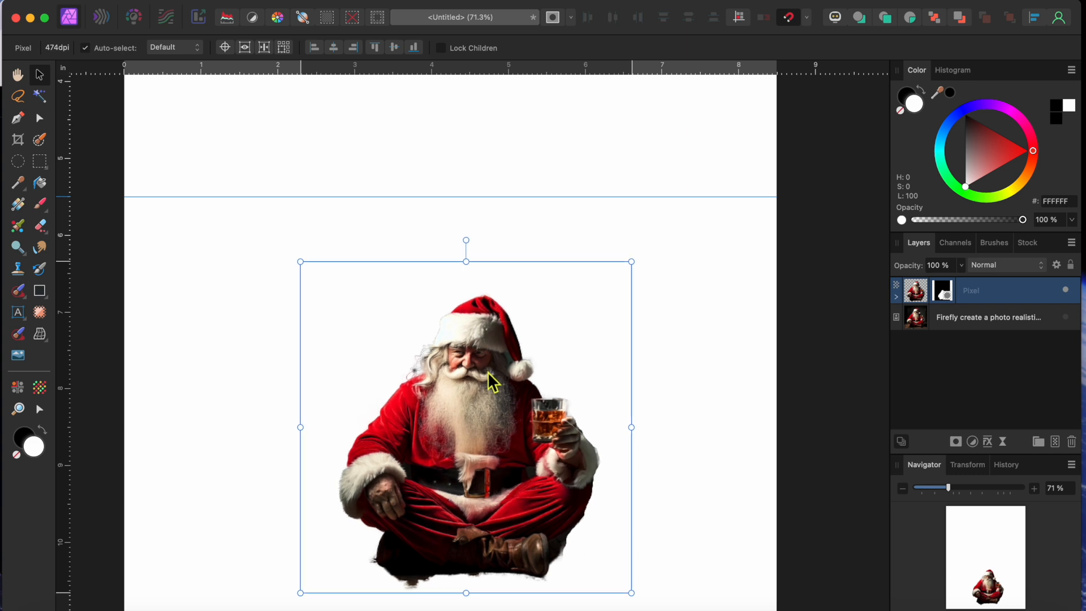
- Draw a rectangle across the full page width from just below the guide to the page's bottom edge
left_click(41, 291)
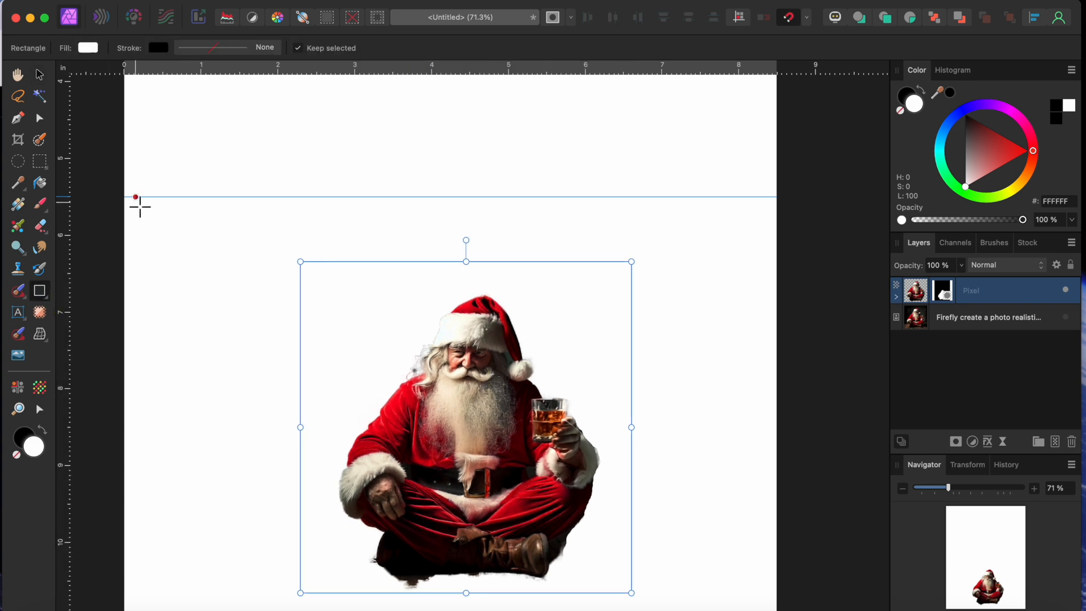
left_click_drag(134, 208, 780, 358)
scroll(781, 359, "up", 10)
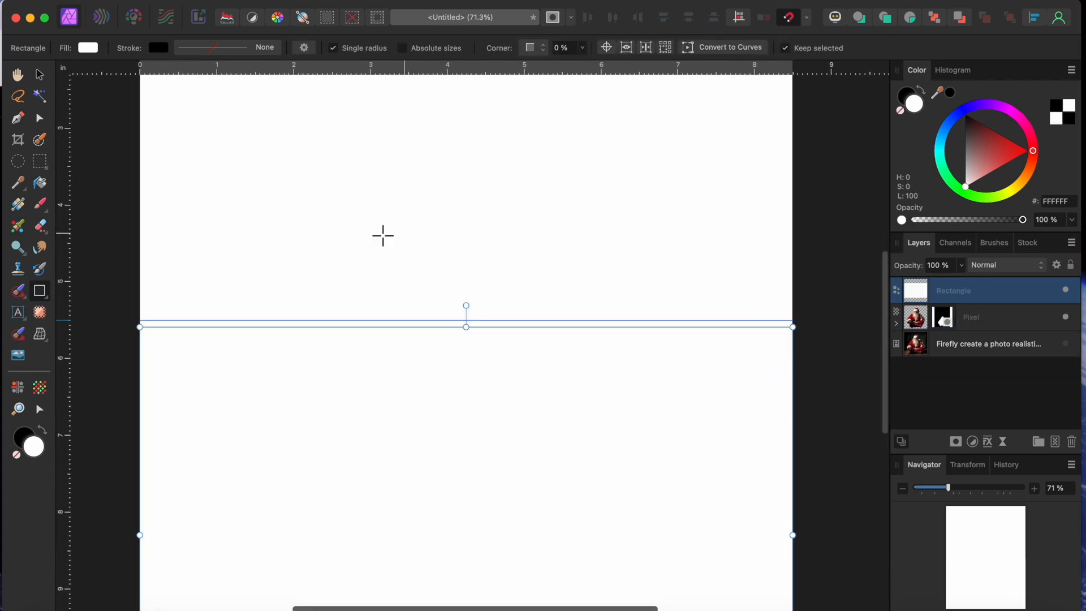
left_click_drag(140, 326, 140, 327)
scroll(371, 319, "down", 3)
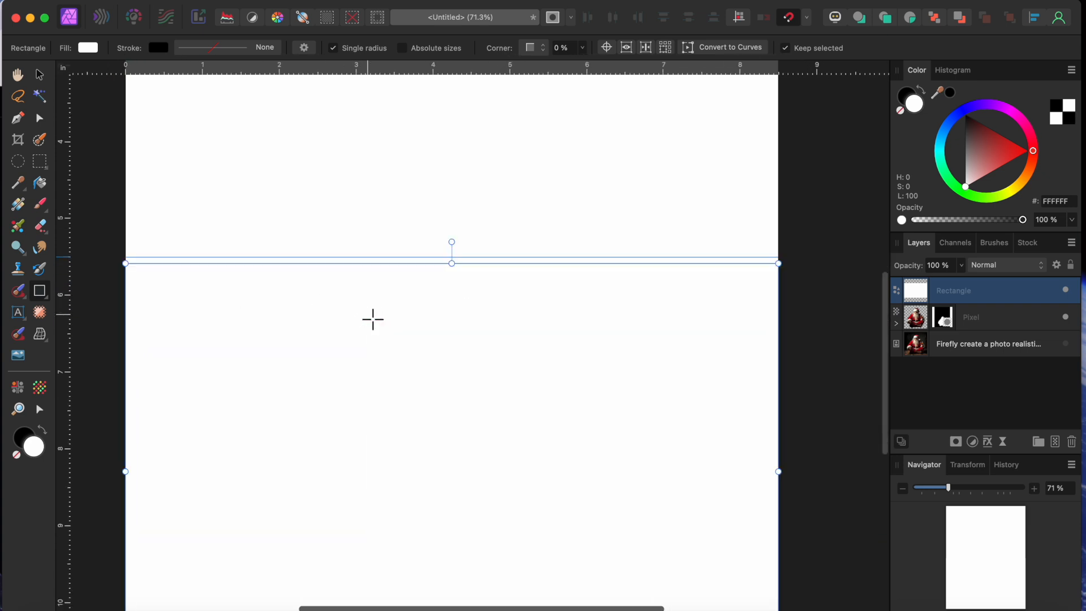
- Move the rectangle layer beneath the Santa cutout and change its fill to black, 000000
scroll(373, 320, "down", 3)
left_click_drag(1012, 288, 983, 349)
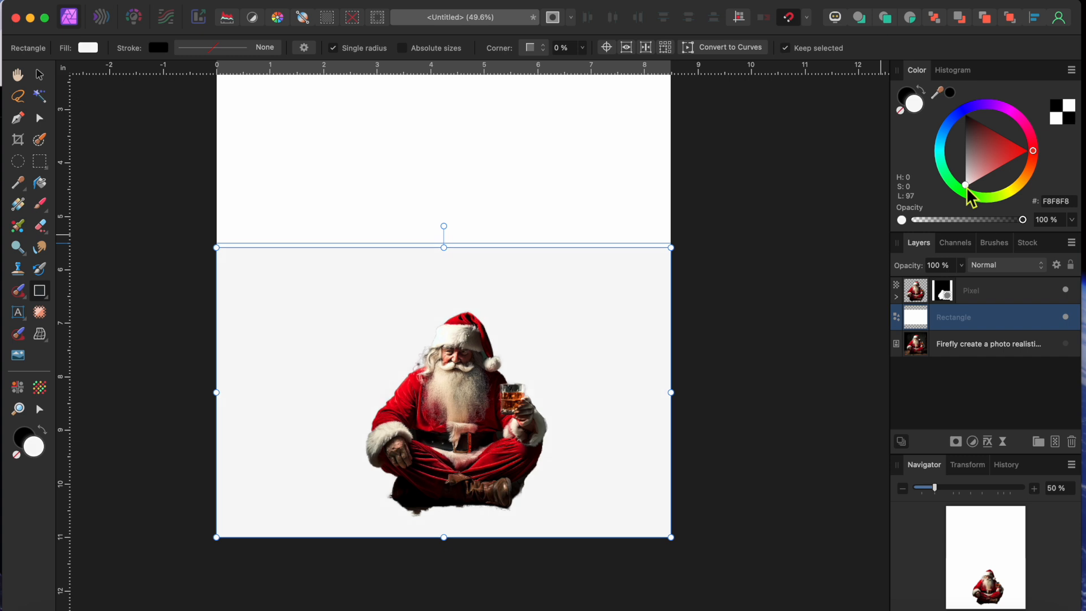
left_click_drag(968, 191, 942, 102)
- Add the art text "Merry" at 71.2 pt in the christmas font near the black panel's upper-left corner
scroll(515, 363, "up", 5)
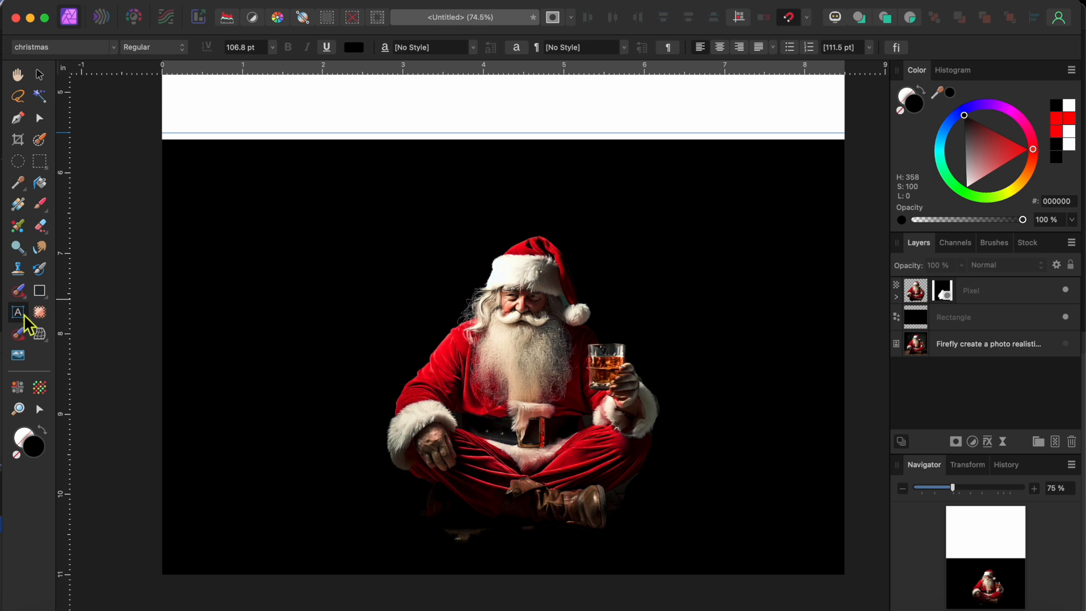
left_click_drag(217, 191, 243, 255)
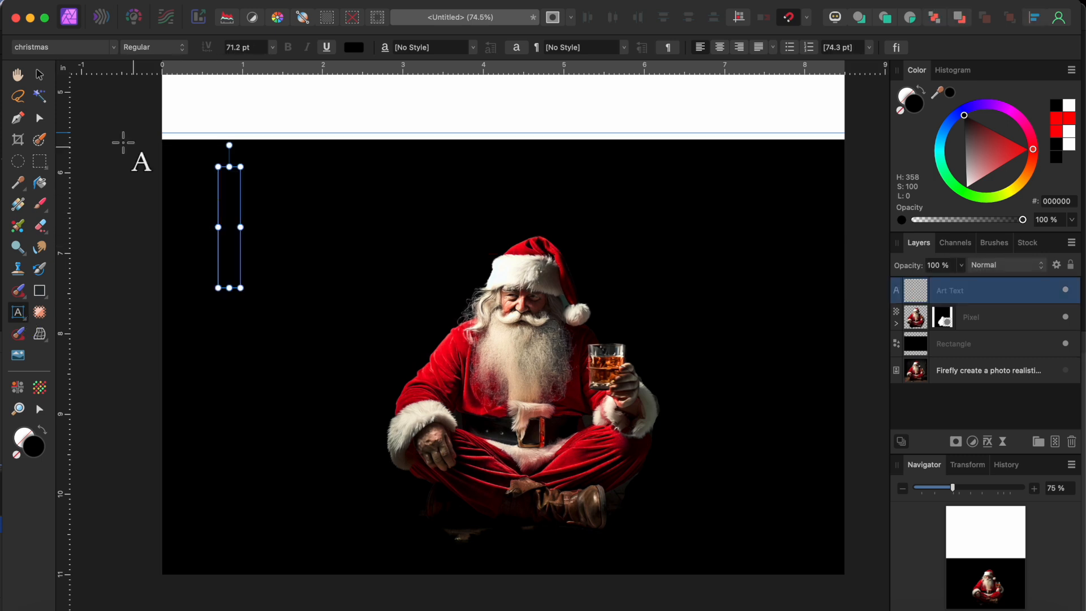
left_click(40, 47)
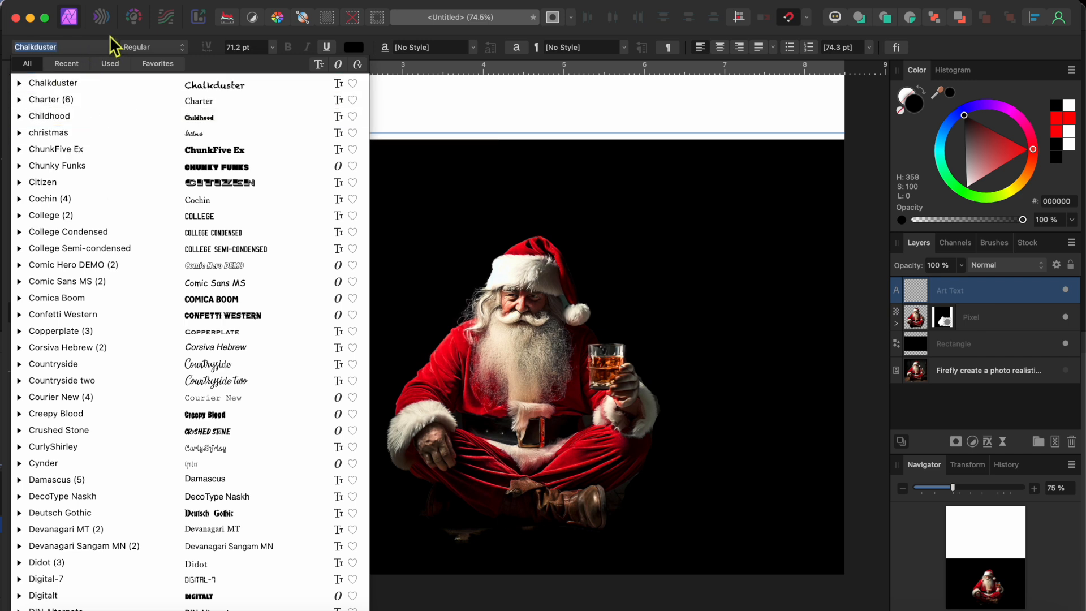
left_click(63, 133)
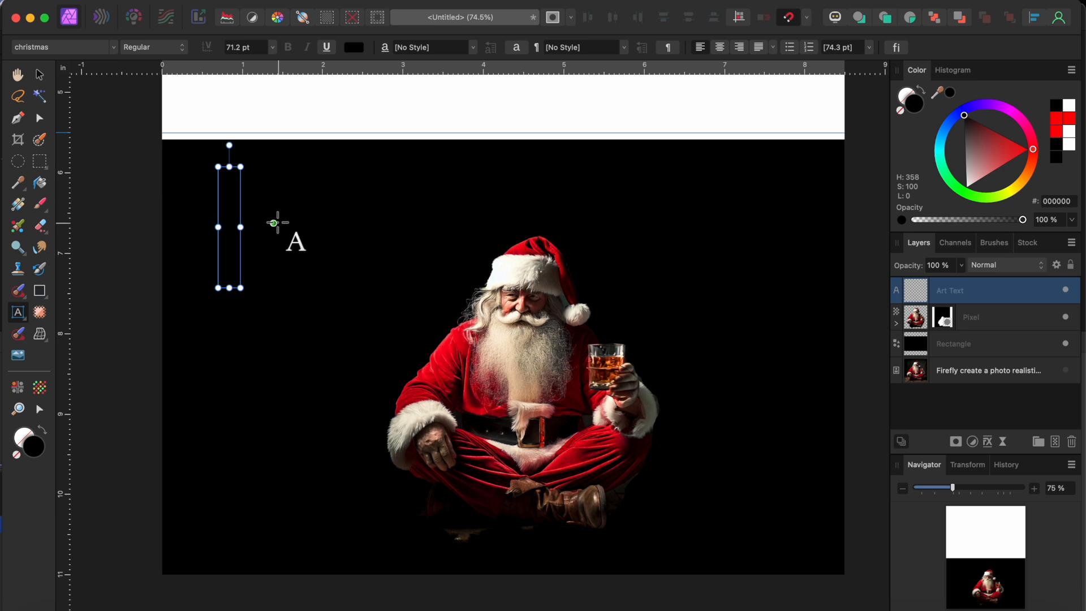
type("Merry")
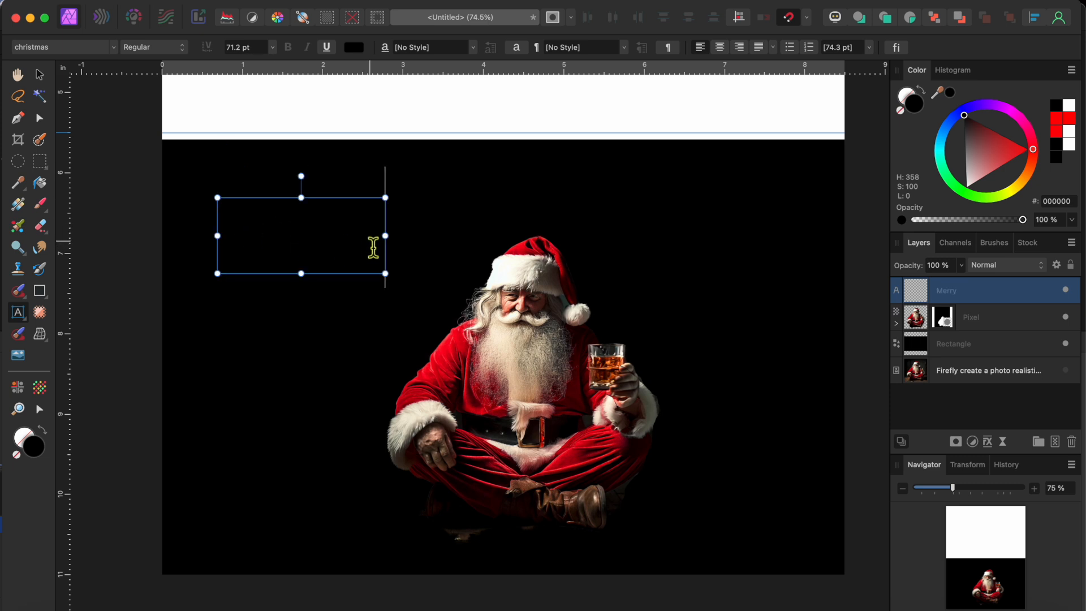
- Recolour the word Merry dark red, B4010D, sampled from the sleeve of Santa's suit
left_click_drag(383, 251, 215, 249)
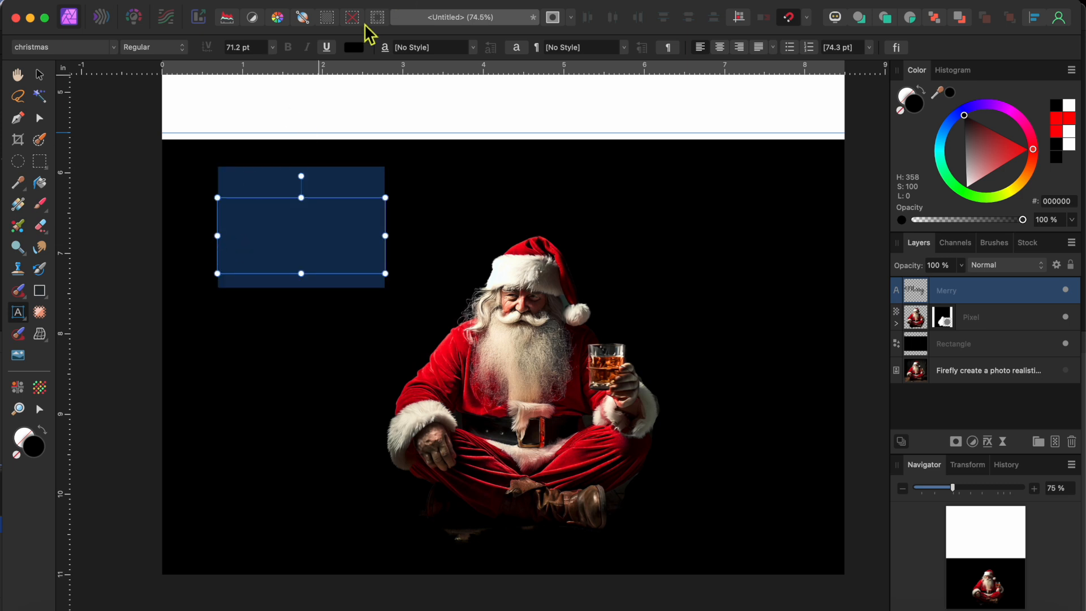
left_click(354, 47)
left_click(493, 159)
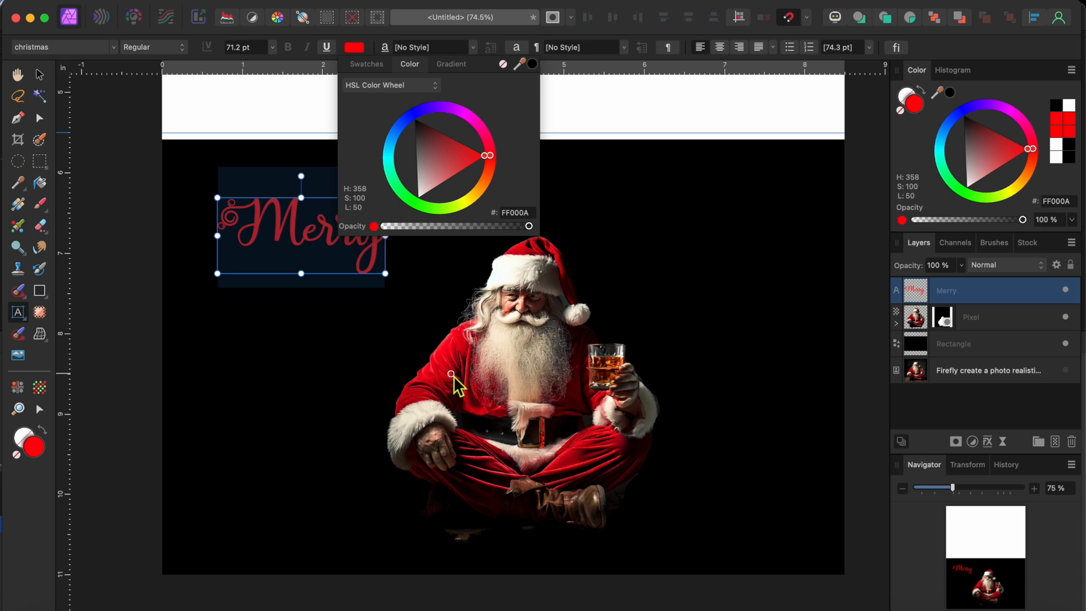
left_click_drag(532, 65, 452, 380)
left_click(534, 65)
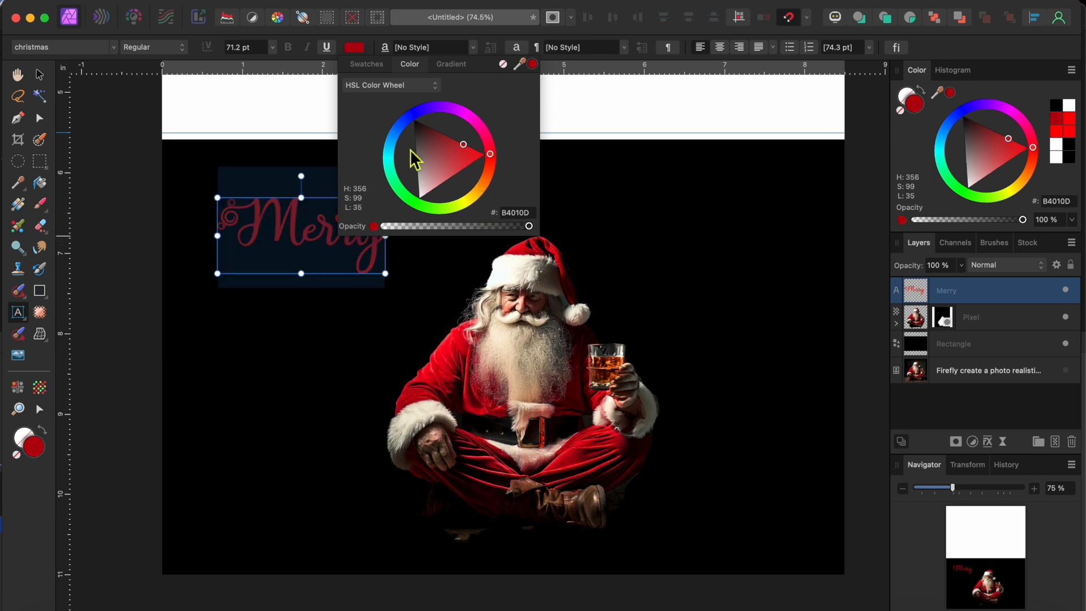
left_click(316, 273)
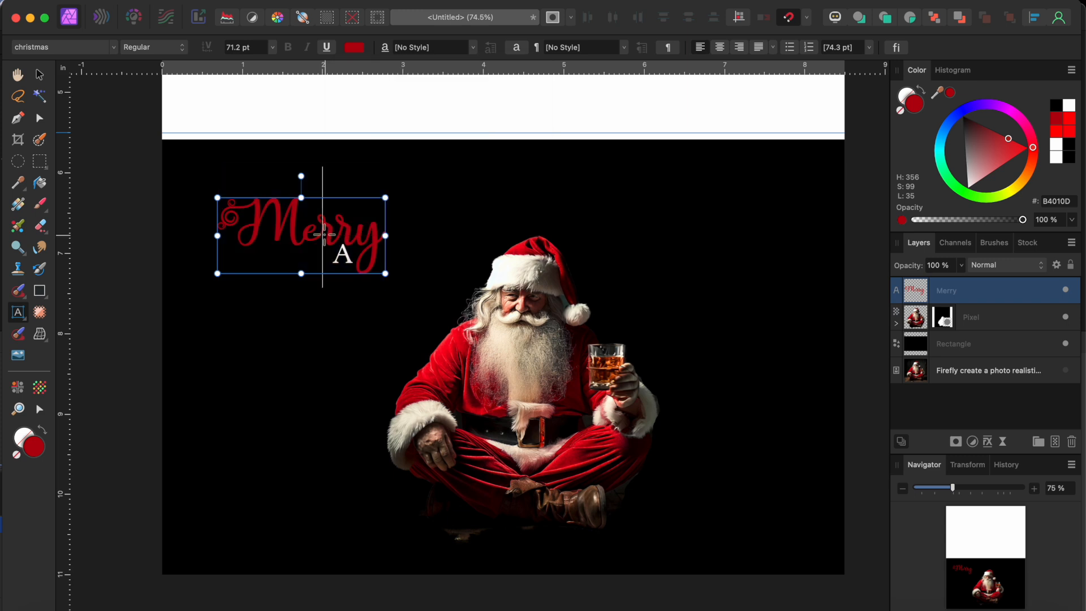
- Extend the dark red greeting so that it reads "Merry Christmas" on one line
double_click(380, 232)
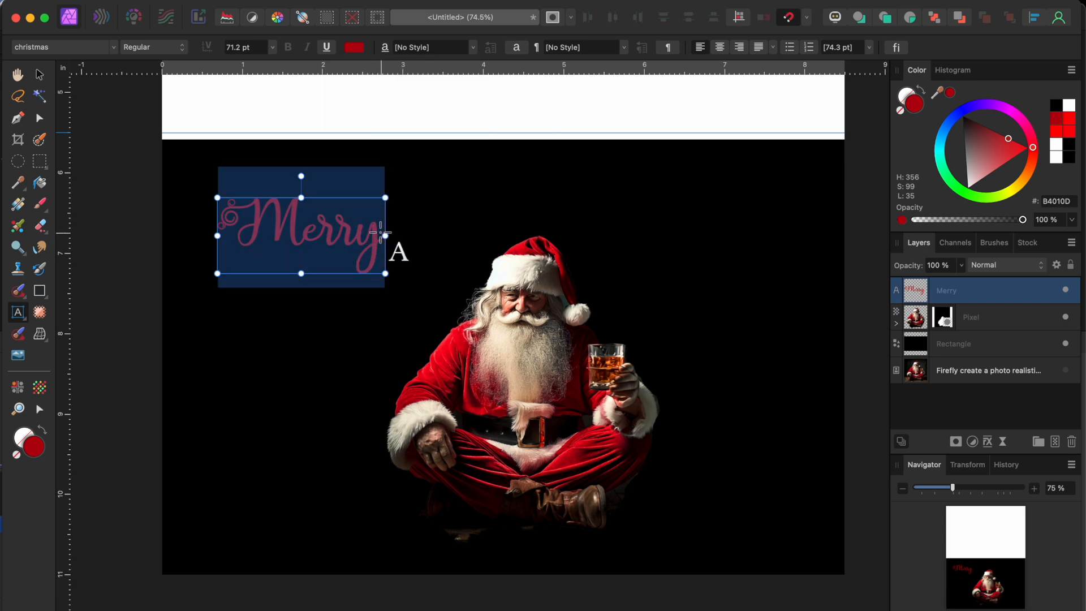
left_click(379, 233)
type("Christm")
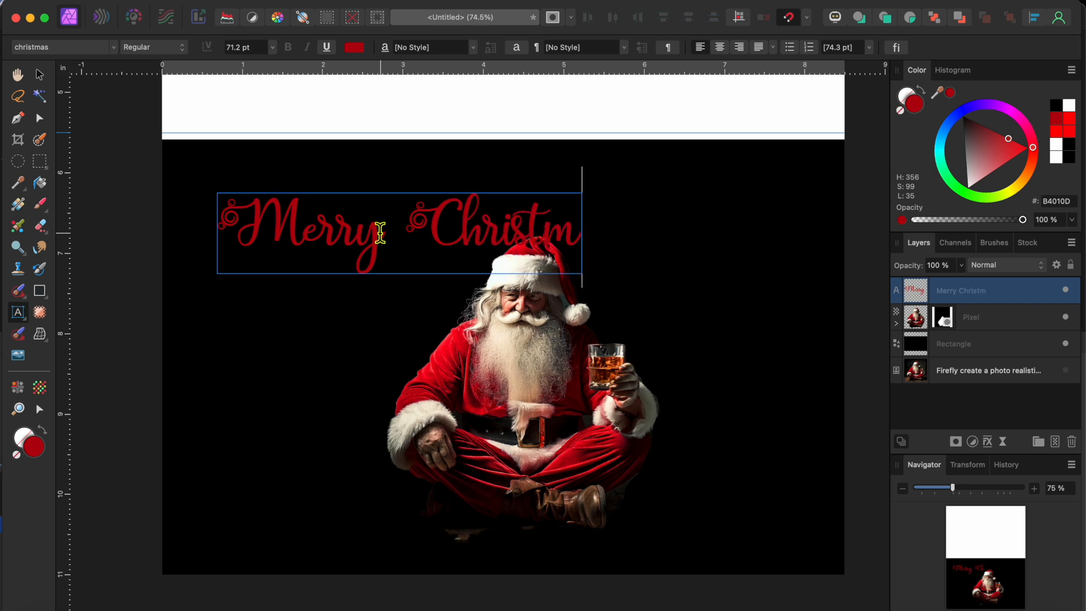
type("as")
key("Escape")
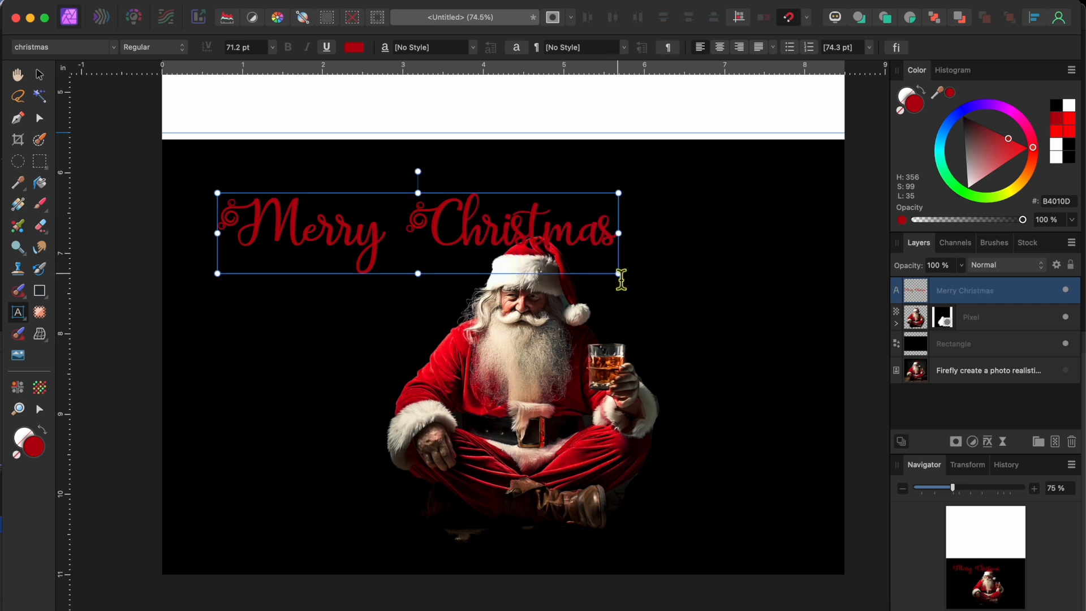
- Enlarge the Merry Christmas text to 103.6 pt and move its layer beneath the Santa cutout
left_click_drag(620, 274, 815, 295)
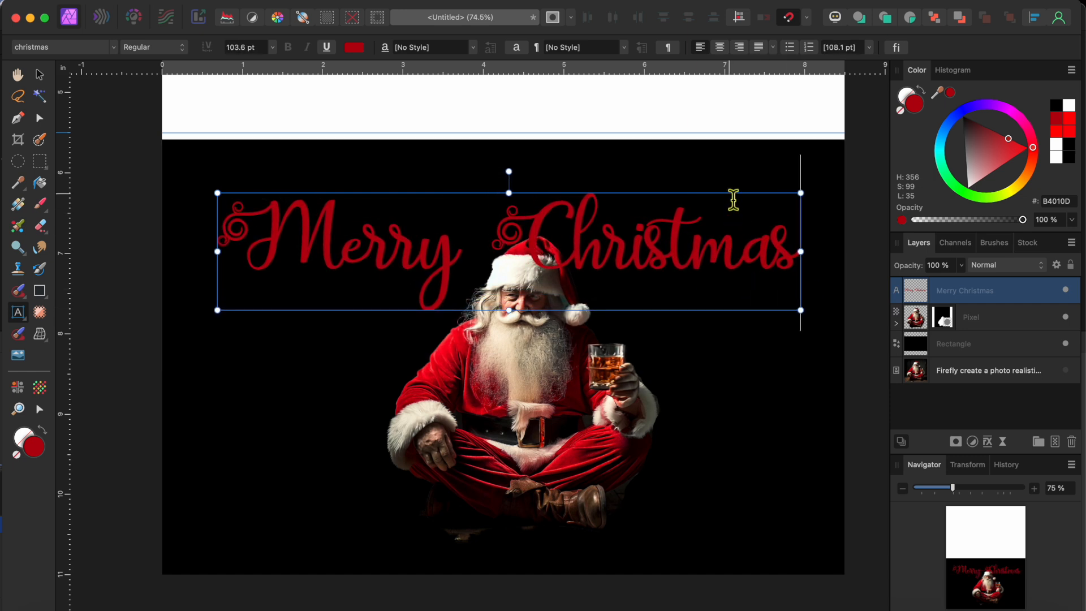
left_click_drag(735, 194, 736, 195)
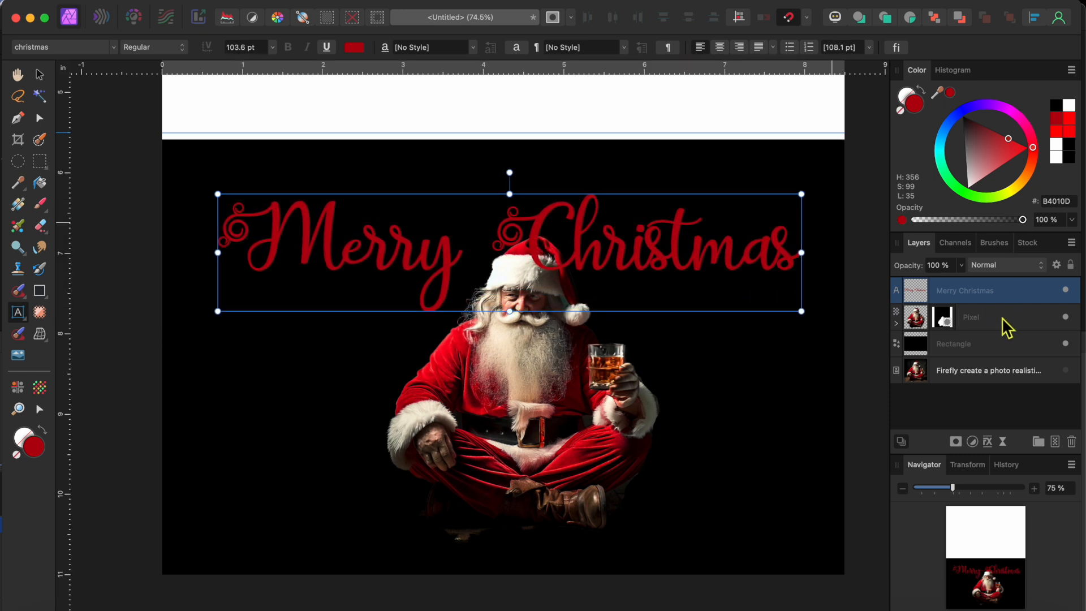
left_click_drag(1004, 304, 977, 354)
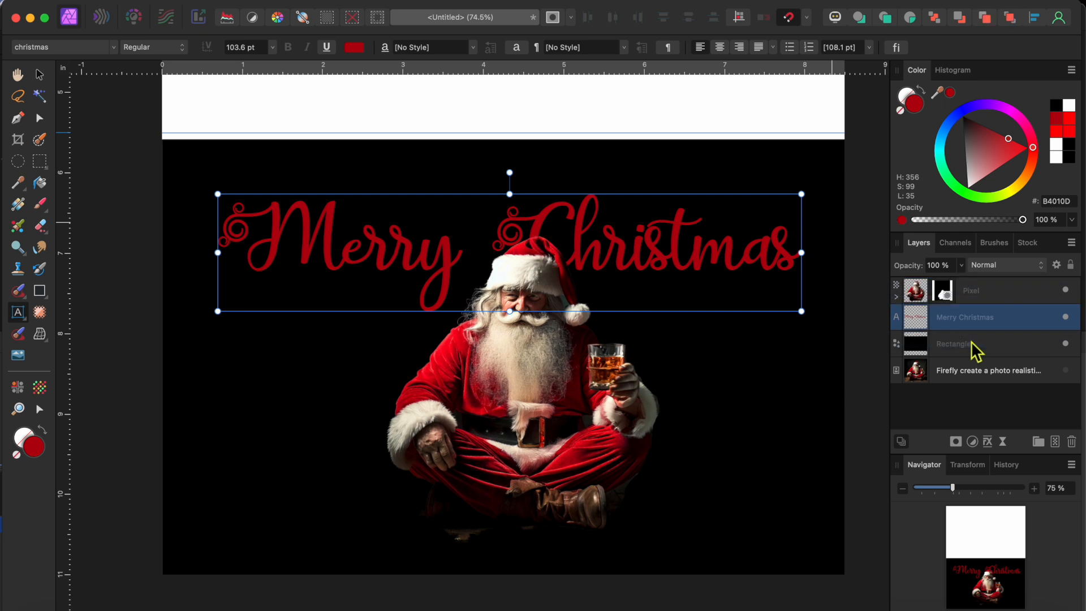
- Add a white outline layer effect with a 7.1 px radius to the Merry Christmas text
left_click(989, 443)
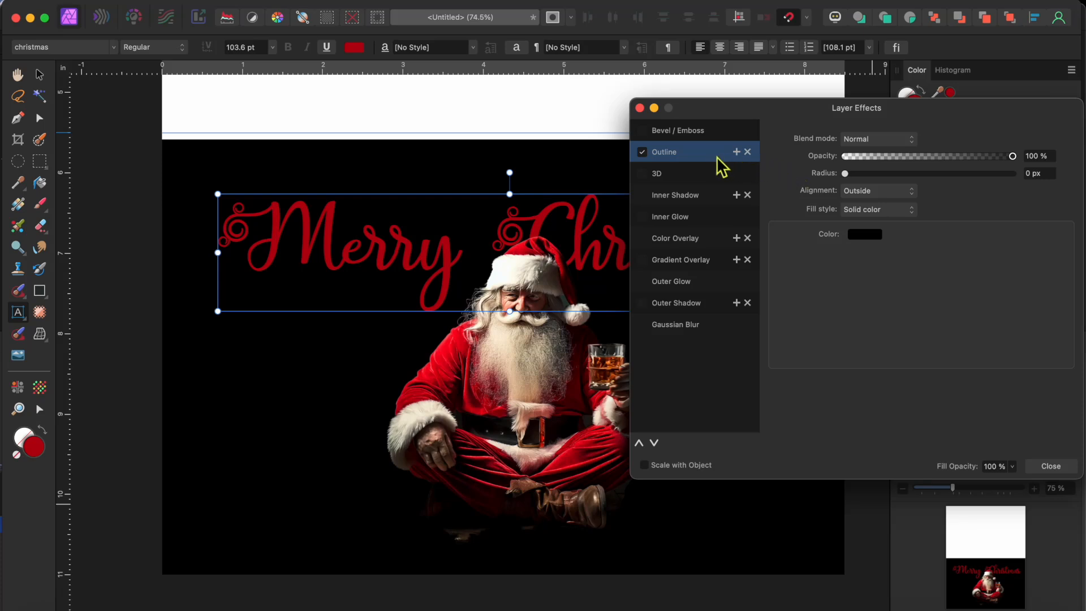
left_click(872, 235)
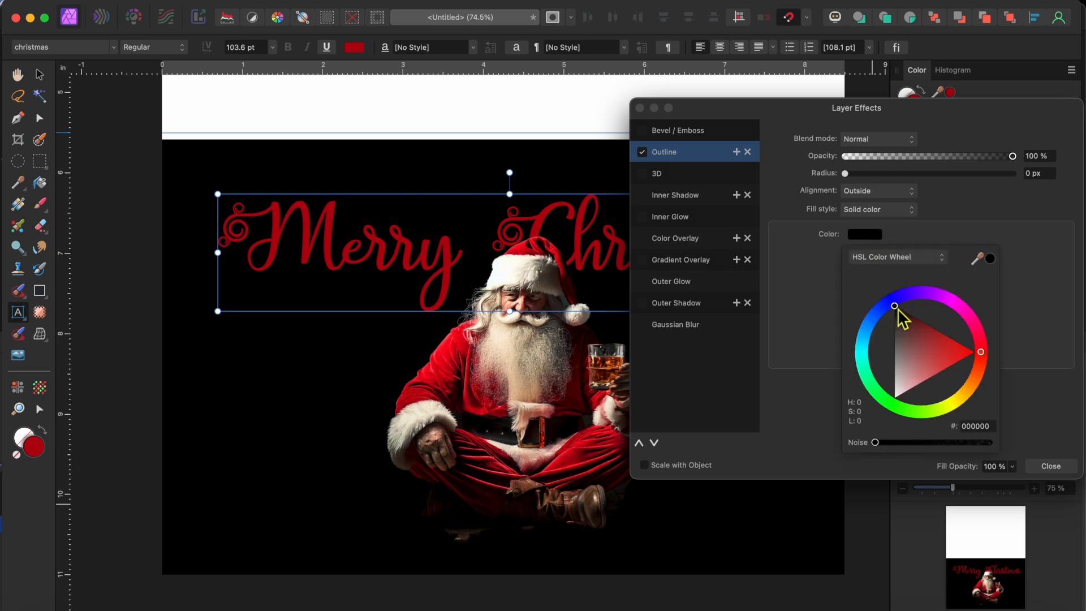
left_click_drag(903, 319, 901, 441)
left_click(848, 181)
left_click_drag(846, 174, 908, 175)
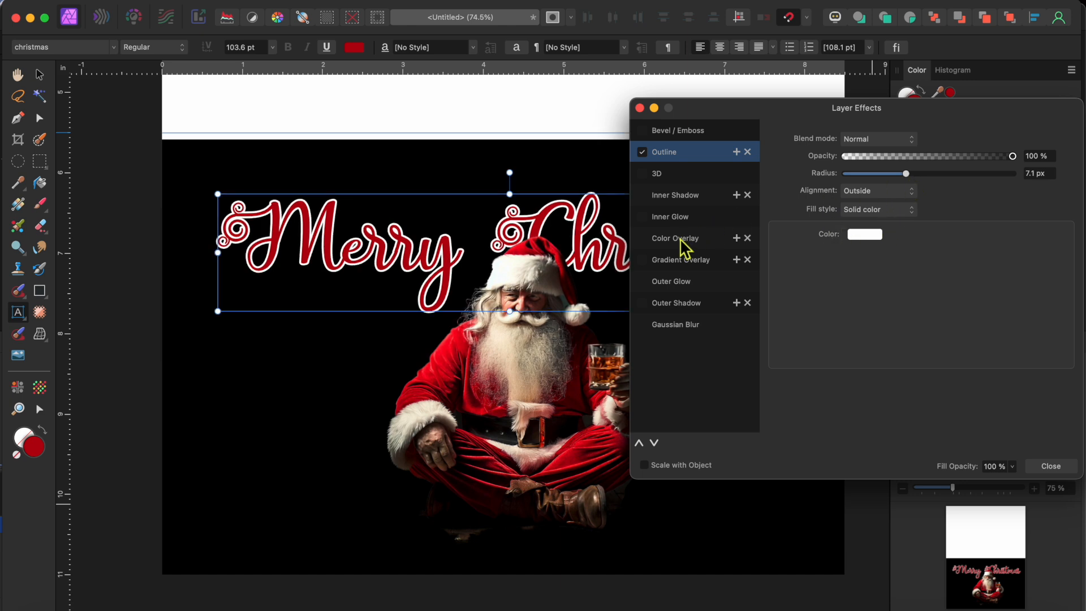
- Add a second outline to the Merry Christmas text, coloured yellow FFD800 with a 16.9 px radius, behind the white one
left_click(736, 151)
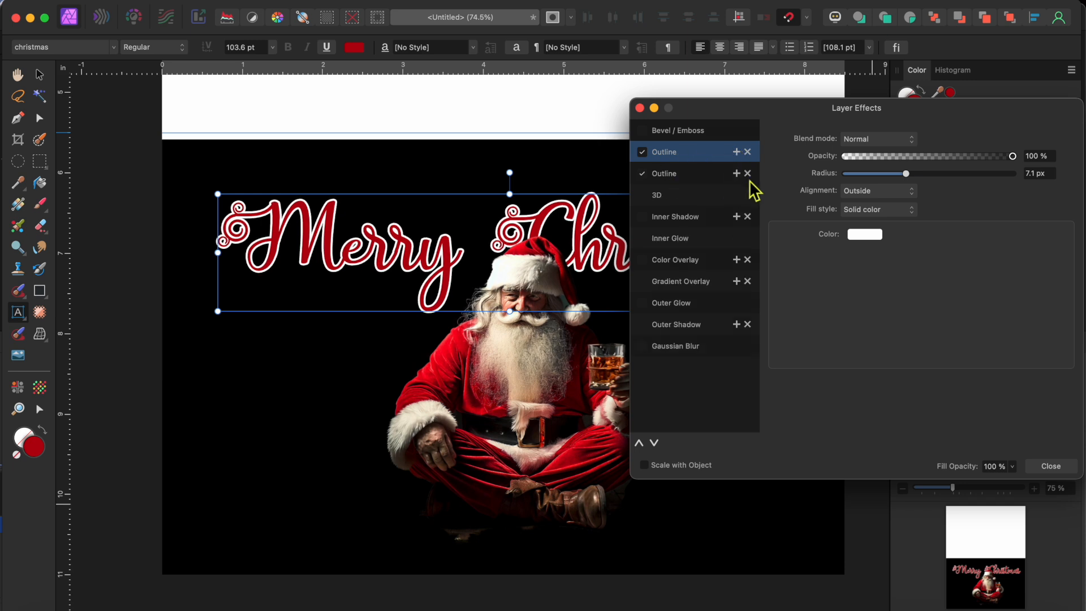
left_click(864, 234)
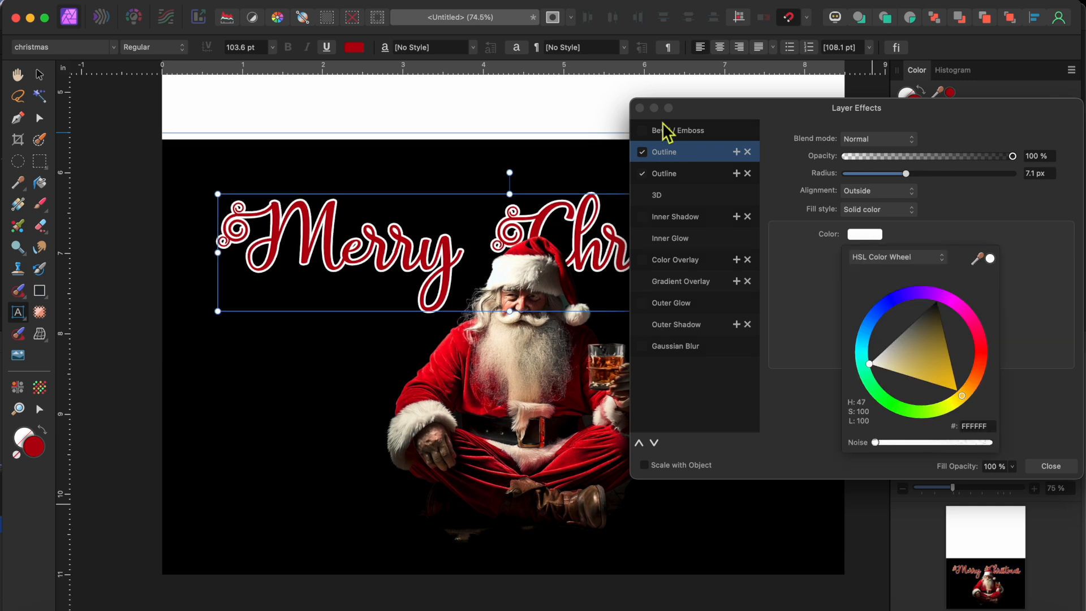
left_click(680, 173)
left_click(864, 234)
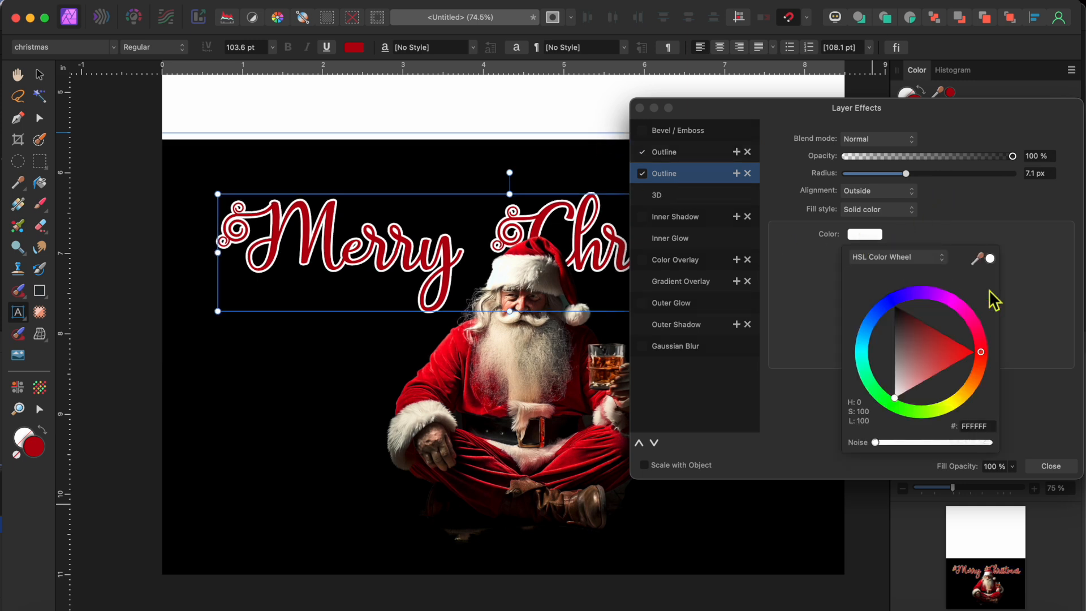
left_click(984, 352)
left_click_drag(987, 355, 979, 419)
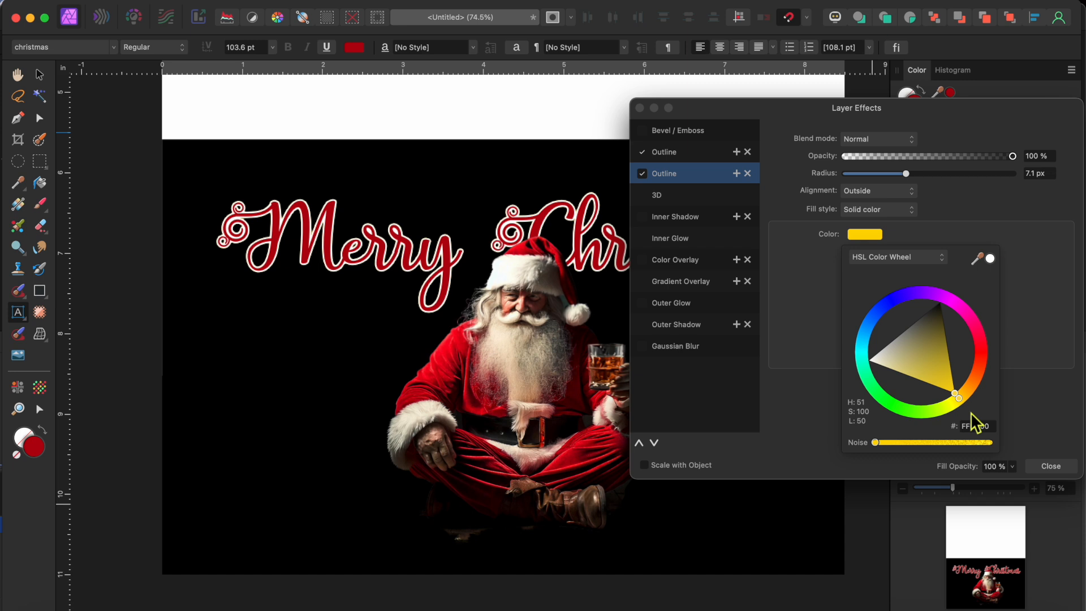
left_click_drag(907, 174, 934, 176)
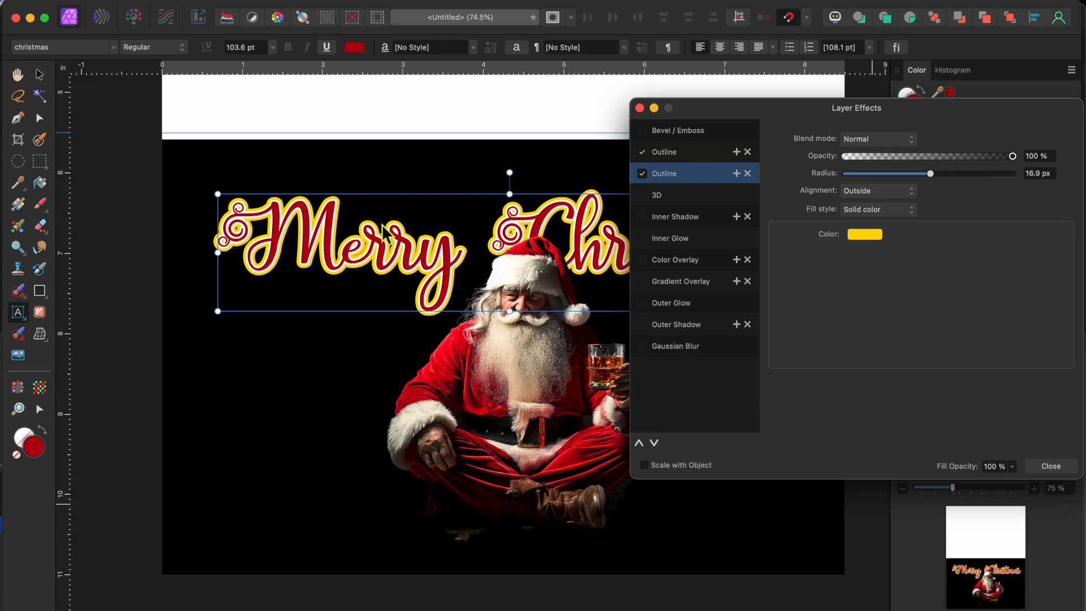
- Change the outer outline's colour to green, 19A300, and finish editing the layer effects
scroll(367, 230, "up", 3)
scroll(385, 232, "right", 2)
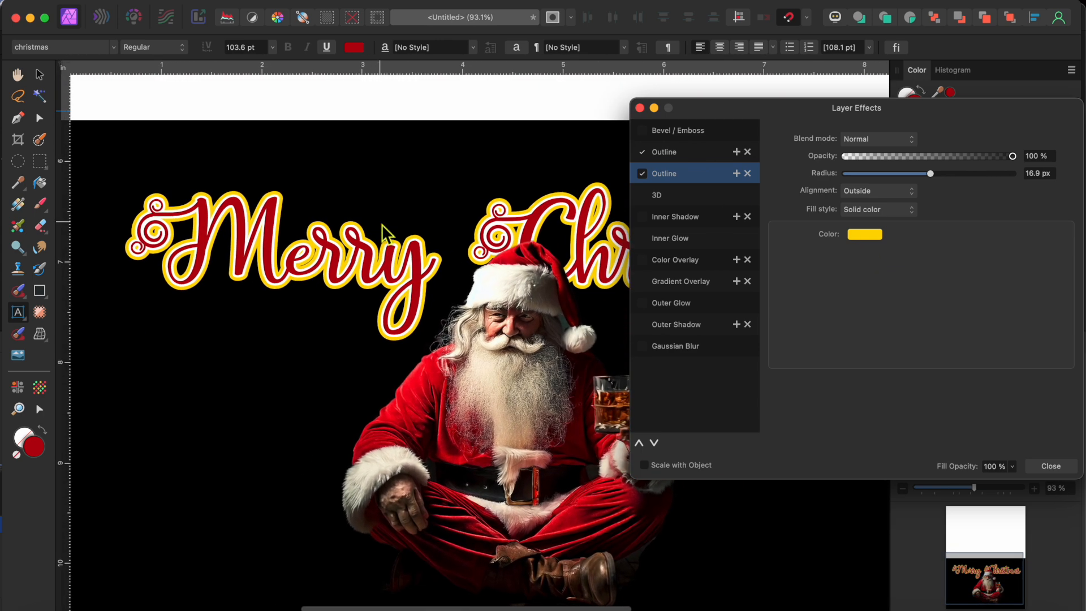
left_click(865, 235)
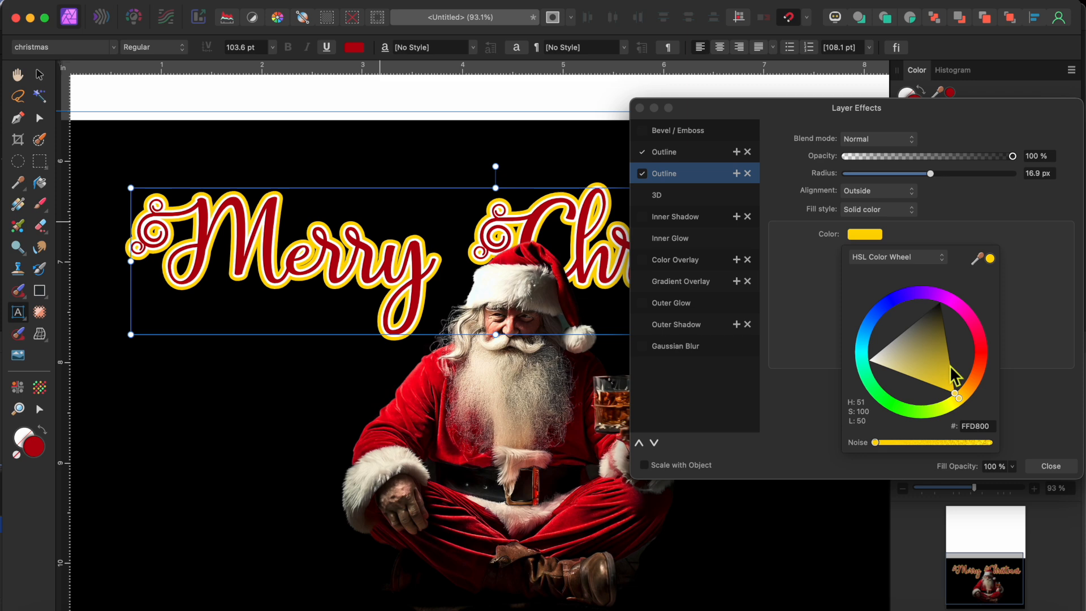
left_click(912, 414)
left_click_drag(909, 402, 943, 396)
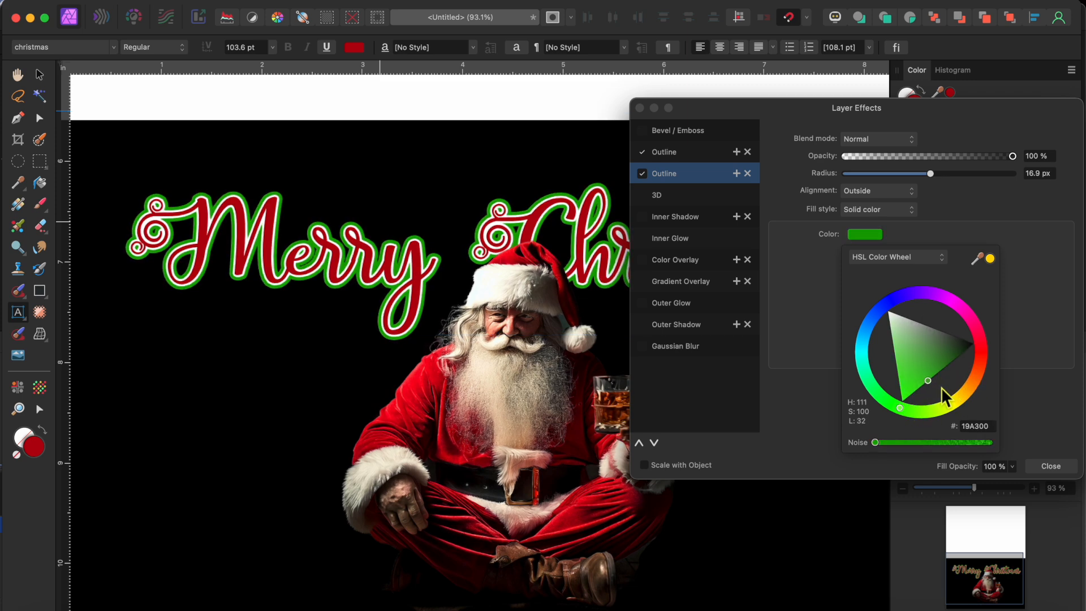
left_click(639, 108)
- Stretch the Merry Christmas text upward from its top edge to 123 pt and clear the selection
scroll(623, 267, "down", 3)
left_click(40, 75)
left_click(129, 266)
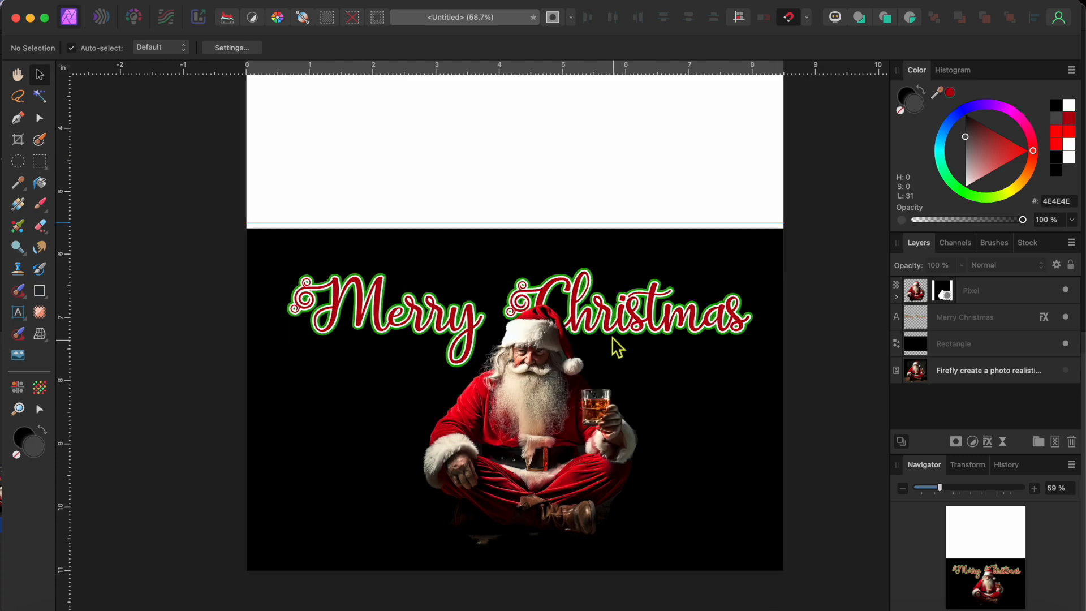
left_click(452, 317)
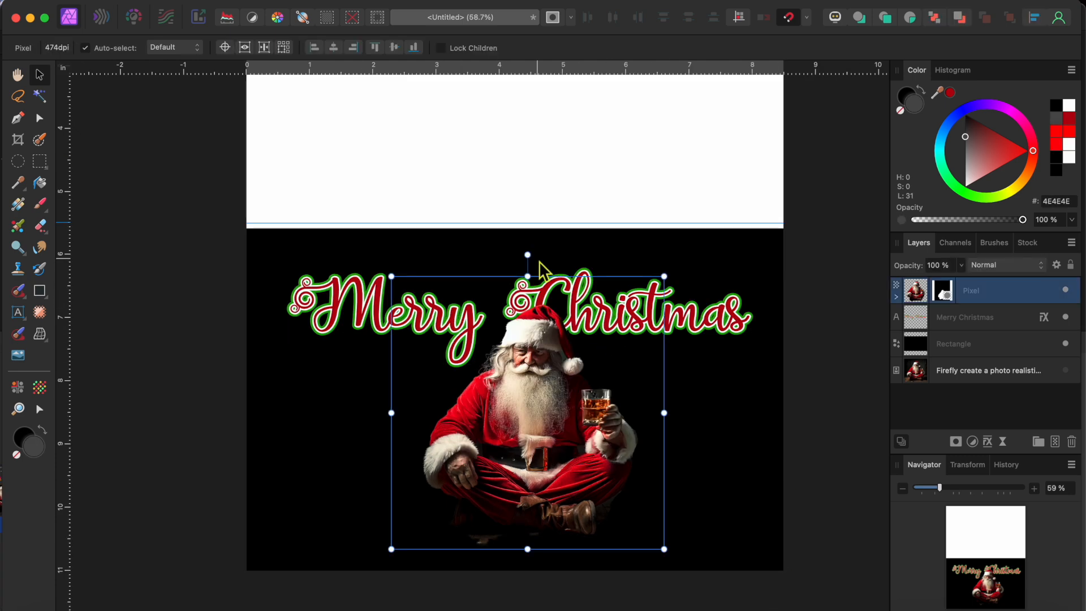
left_click(386, 311)
left_click_drag(525, 276, 525, 258)
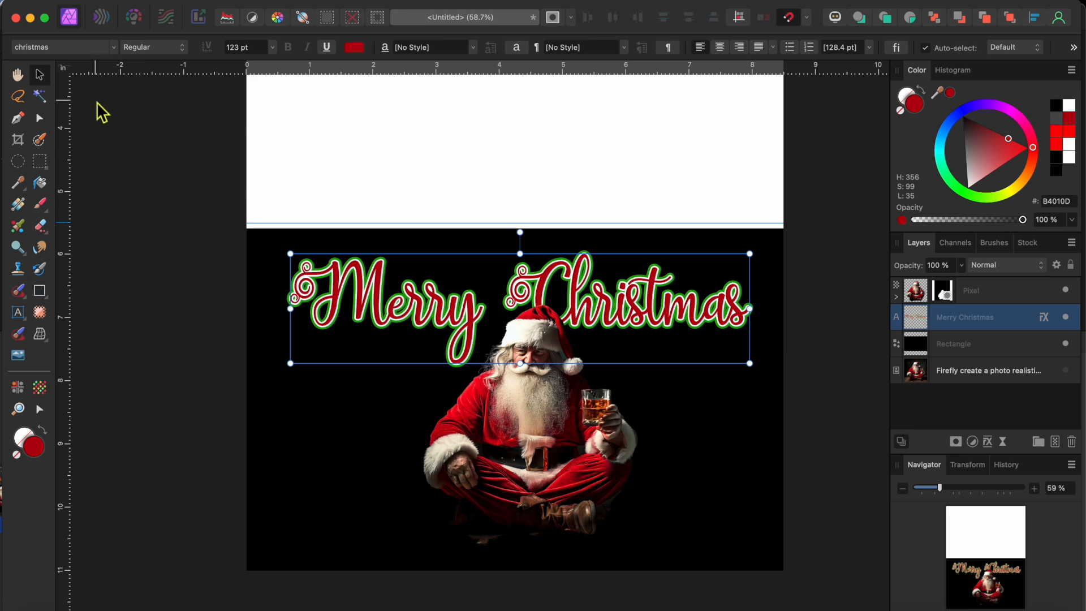
left_click(110, 133)
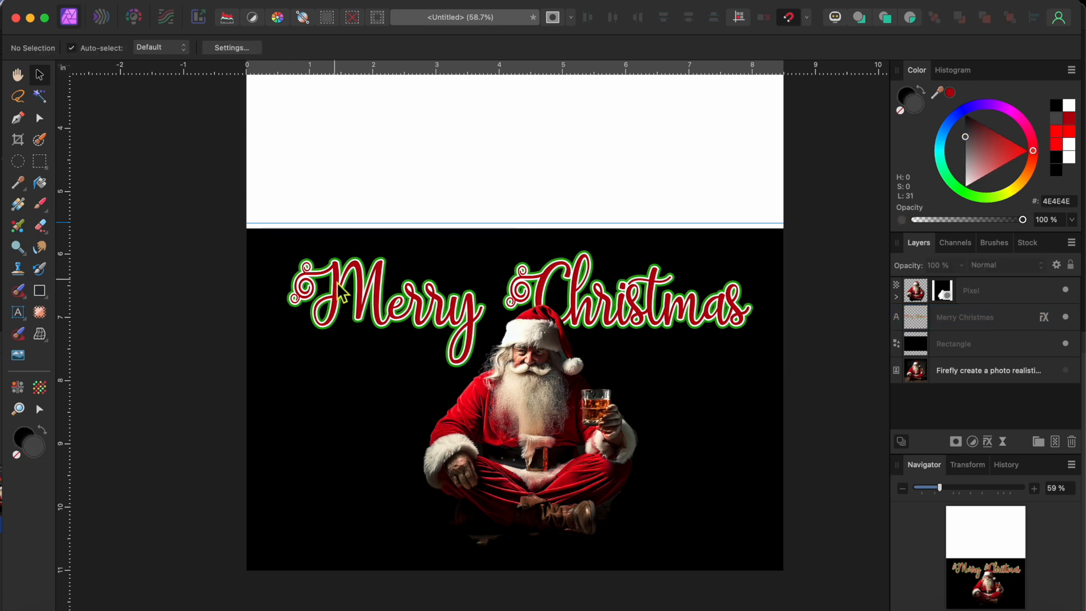